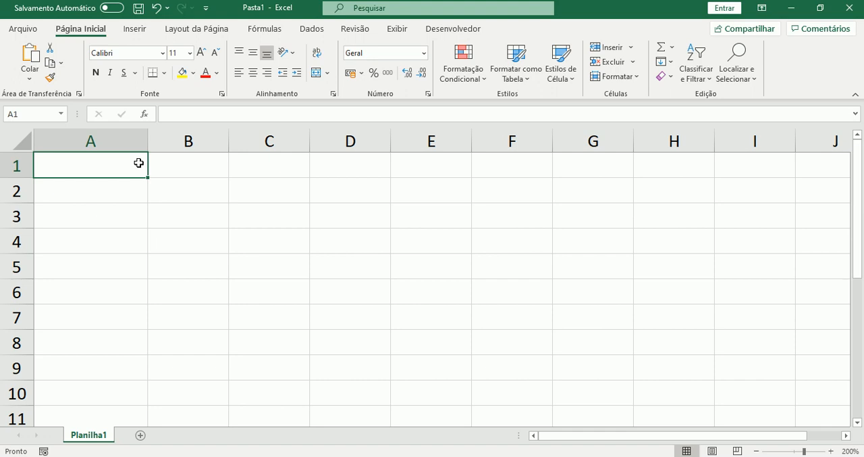
Enter the label "Adição" in cell A1 and its operator "+" in cell B1
type("Adi")
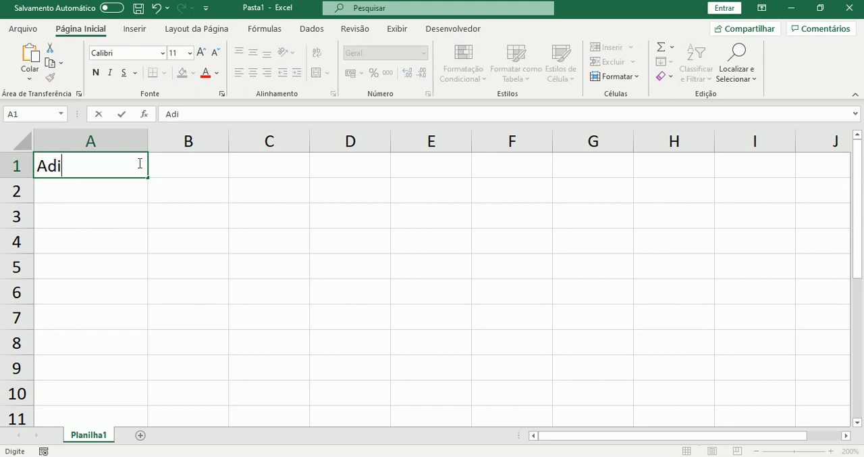
type("ção")
key("Tab")
type("+")
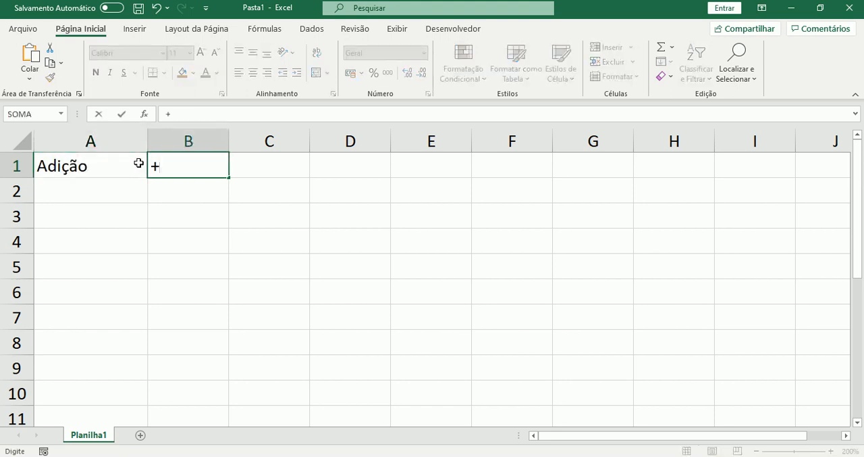
key("Return")
Enter the label "Subtração" in cell A2 and its operator "-" in cell B2
type("Subtr")
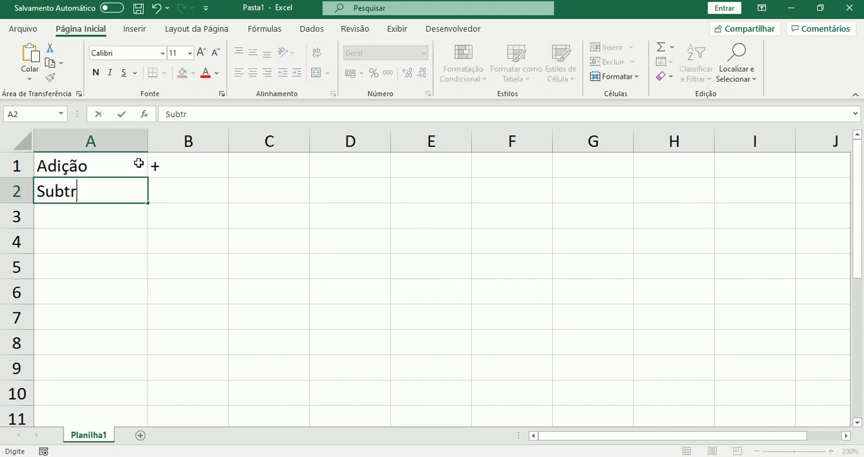
type("ação")
key("Tab")
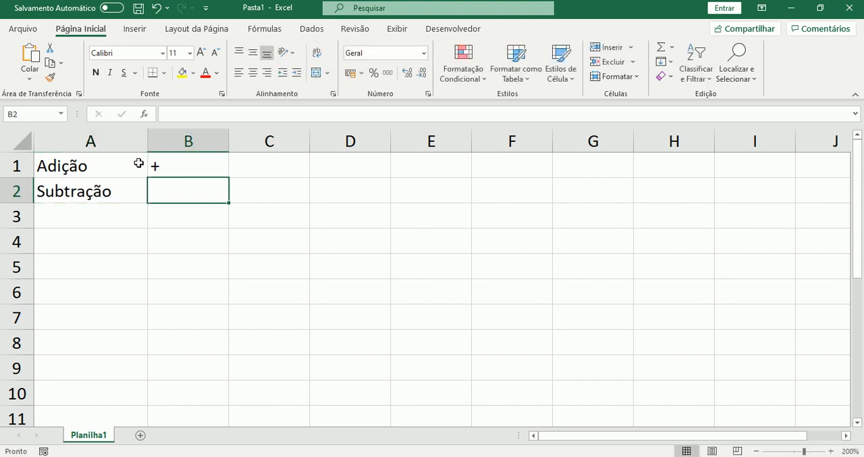
type("-")
key("Return")
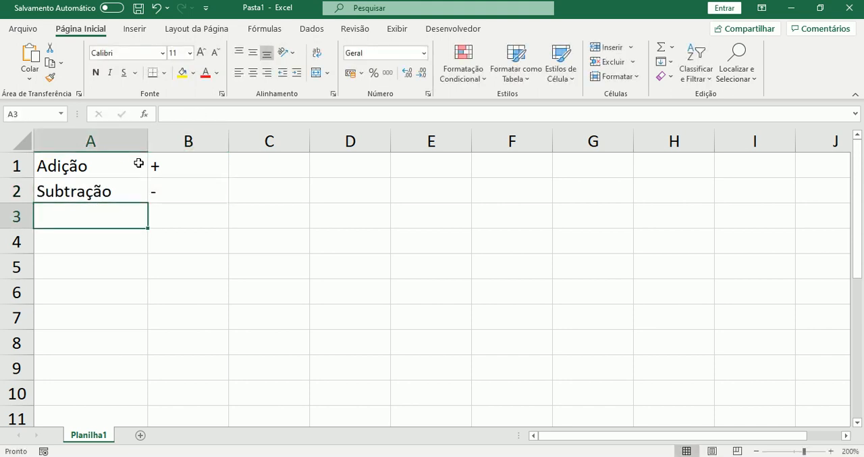
Enter the label "Multiplicação" in cell A3 and its operator "*" in cell B3
type("Multipl")
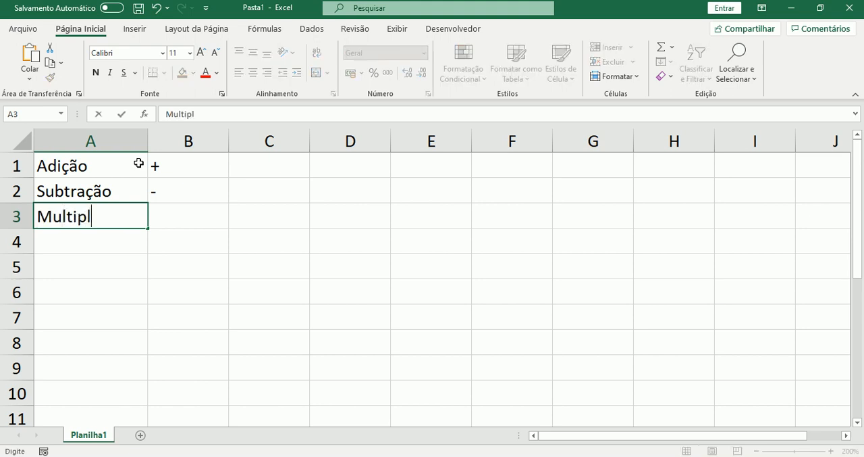
type("icação")
key("Tab")
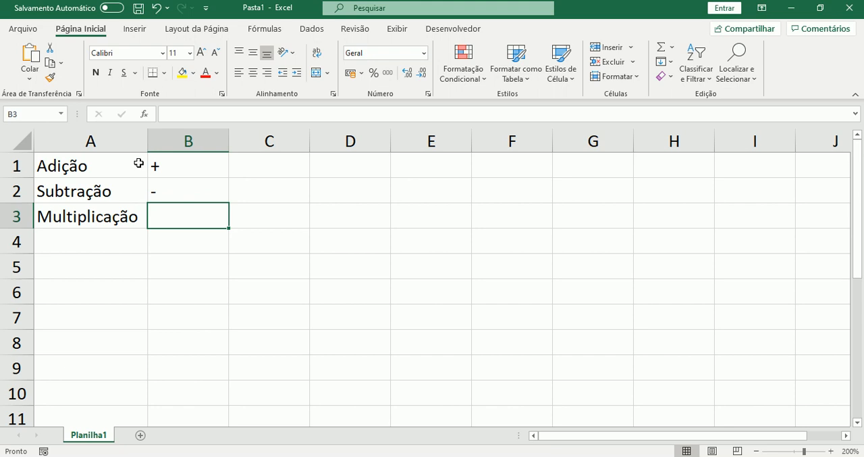
type("*")
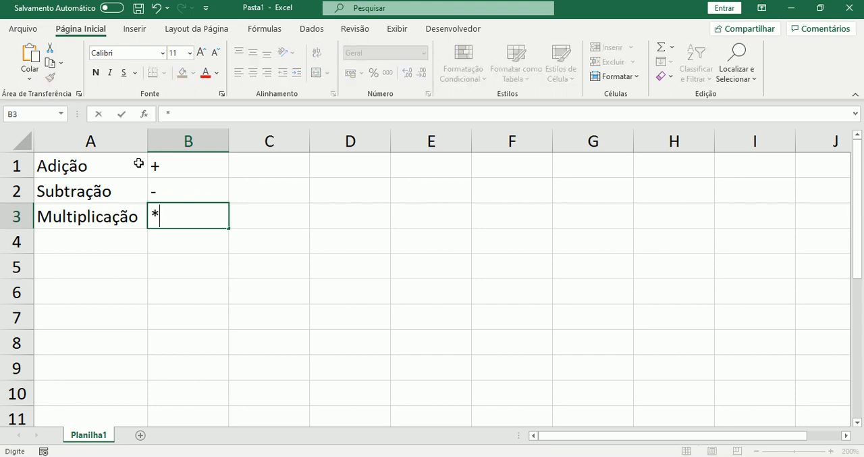
key("Return")
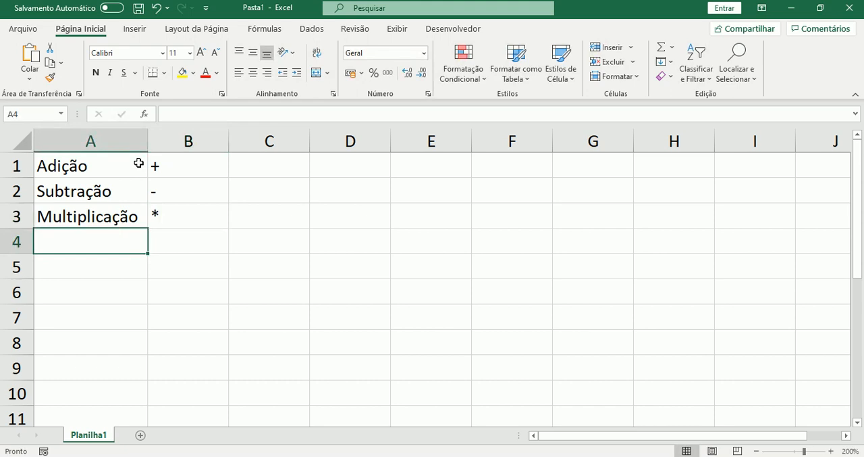
Enter the label "Divisão" in cell A4 and paste its operator "/" into cell B4
type("Dvi")
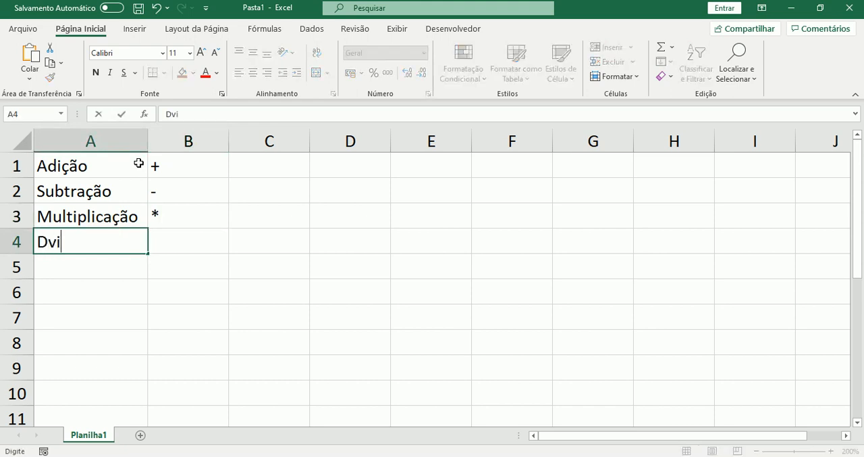
key("BackSpace")
key("BackSpace")
type("is")
key("BackSpace")
type("visão")
key("Tab")
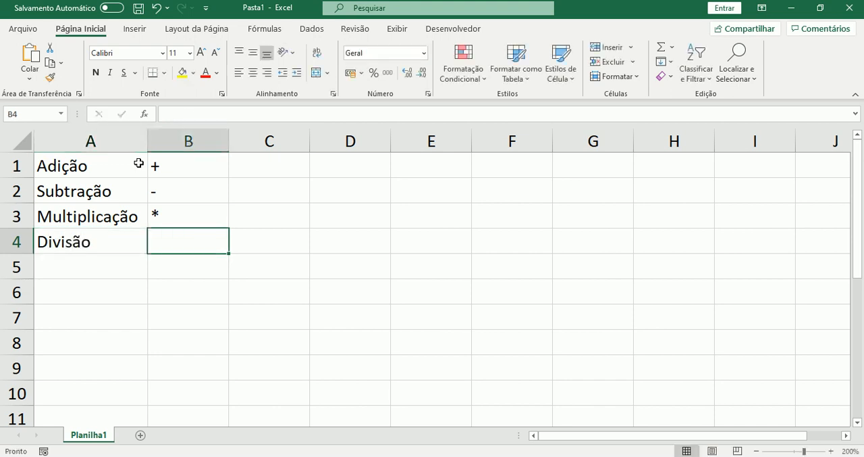
type("/")
key("Return")
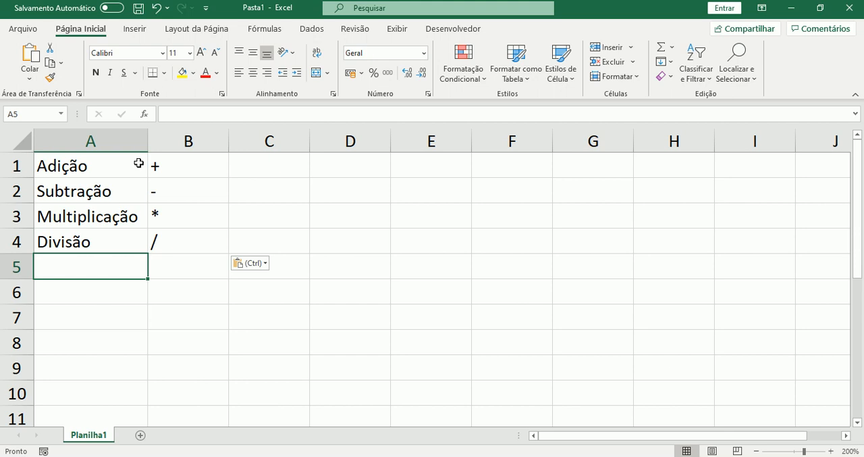
Leave row 5 blank and enter the addition formula =1+1 in cell A6
key("Return")
type("=")
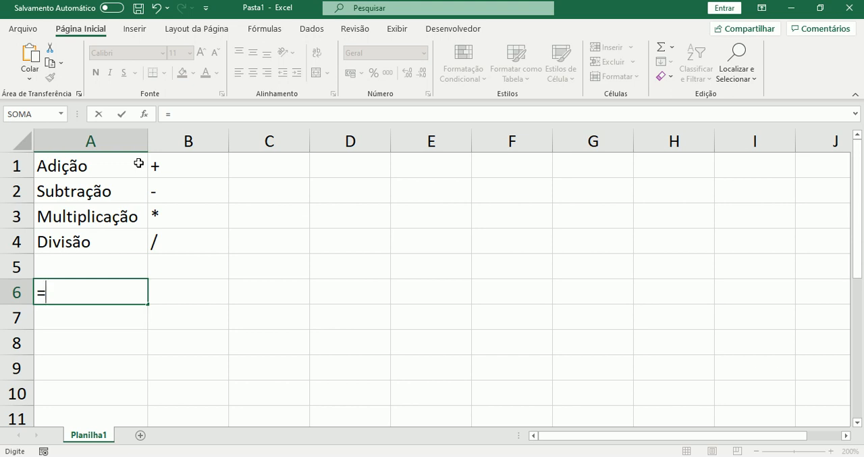
type("1+1")
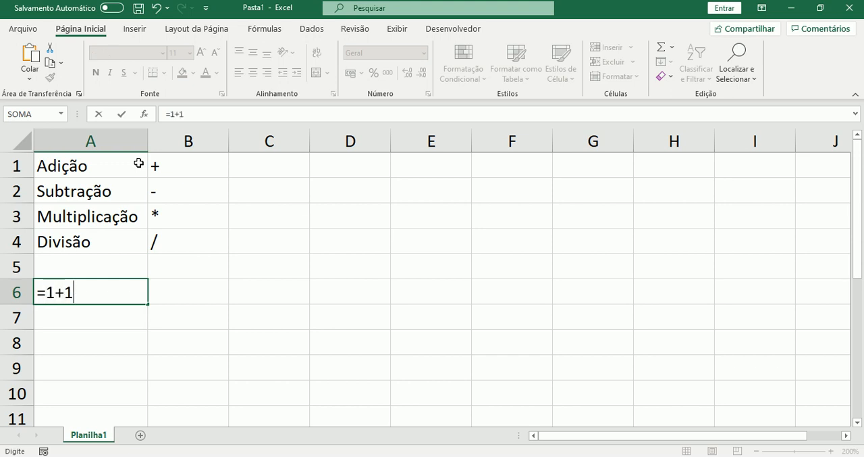
key("Return")
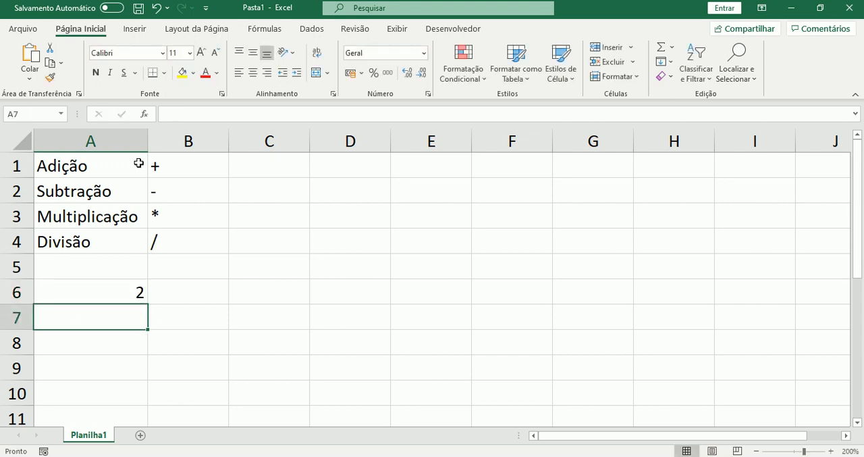
Enter the subtraction formulas =5-3 in cell A7 and =3-5 in cell A8
type("=")
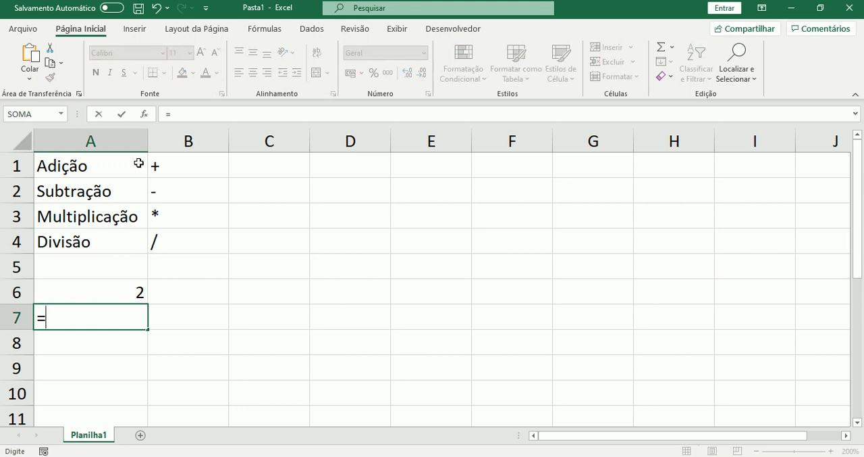
type("5-3")
key("Return")
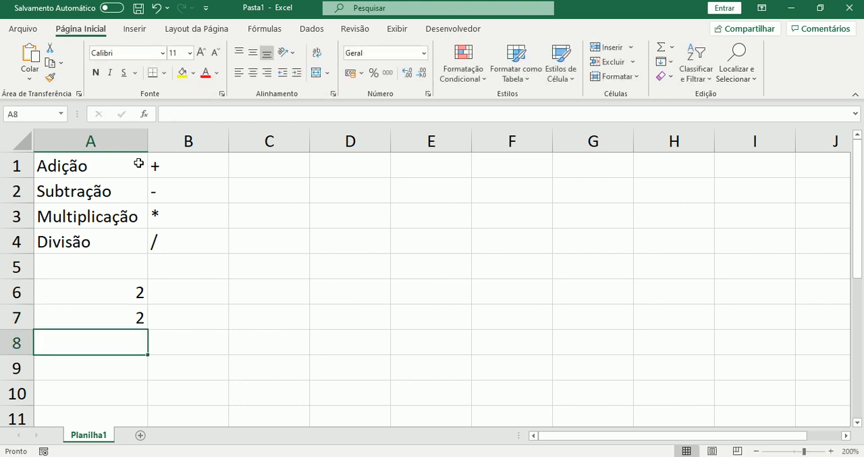
type("=")
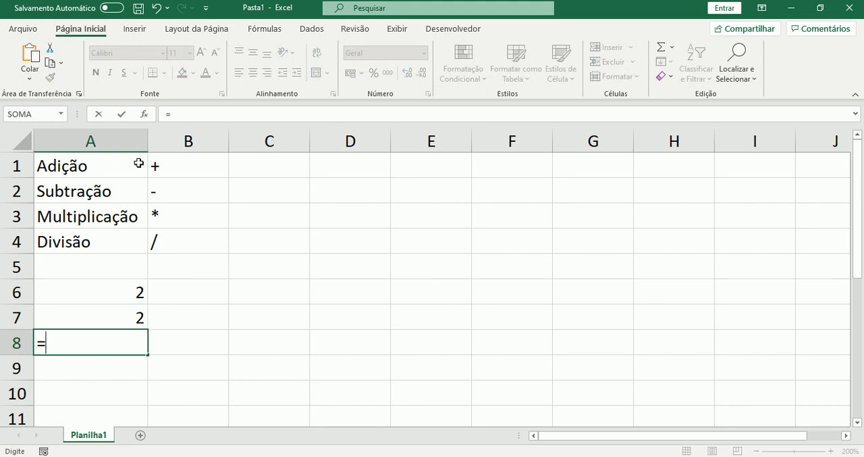
type("3-5")
key("Return")
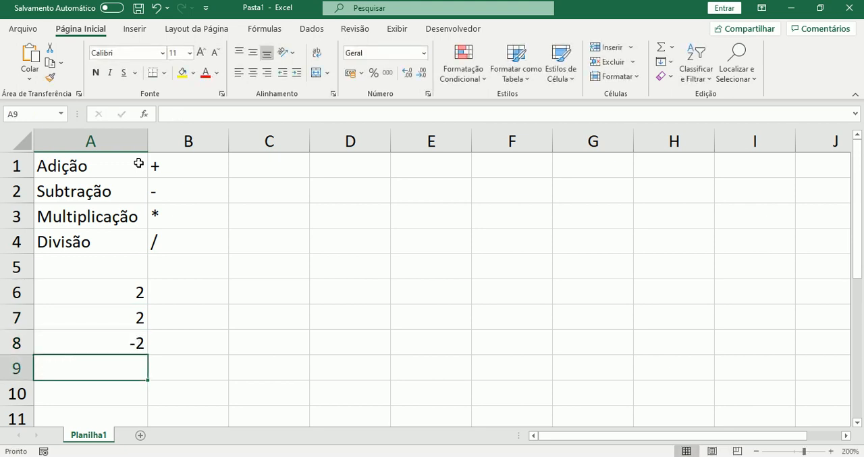
Enter the multiplication formula =5*5 in cell A9 and the division formula =10/2 in cell A10
type("=")
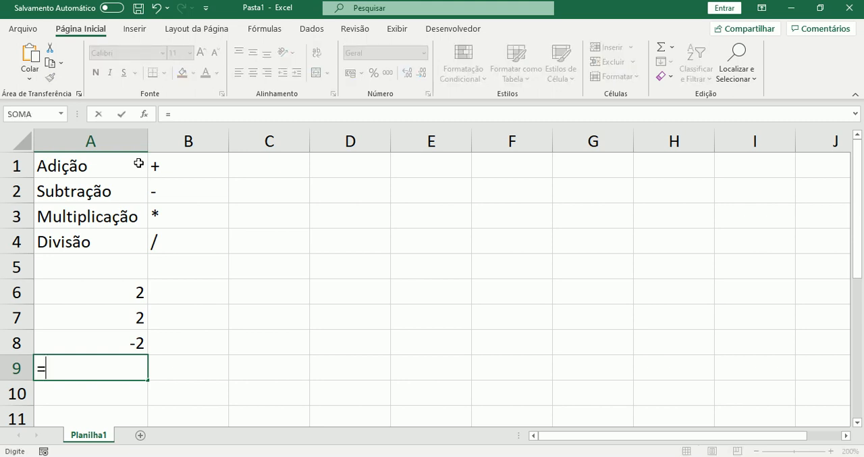
type("5*5")
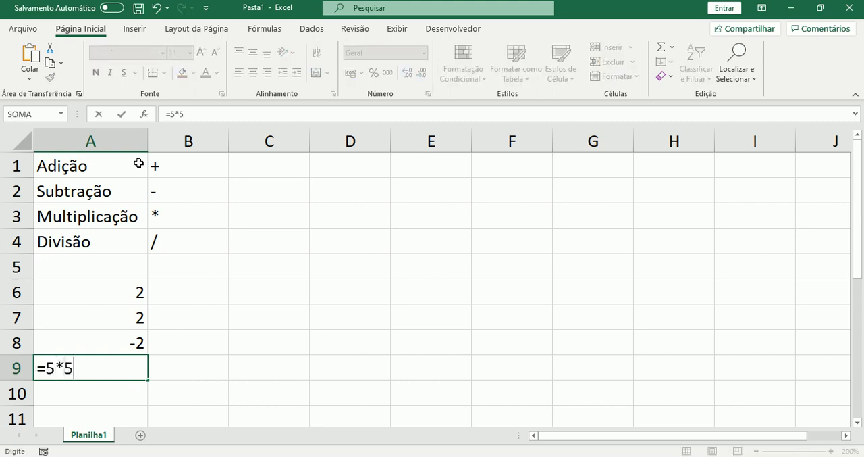
key("Return")
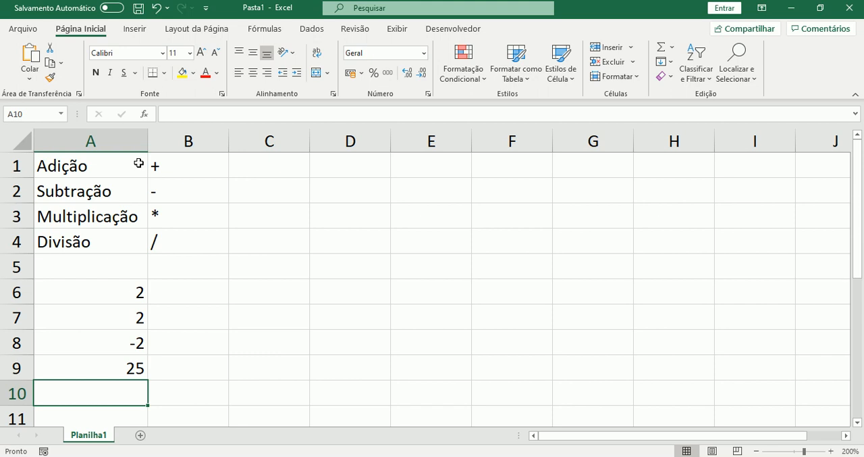
type("=")
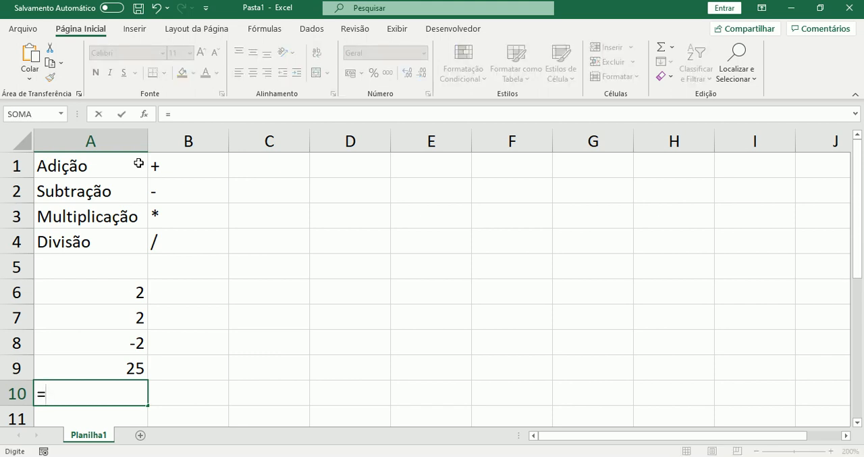
type("10/2")
key("Return")
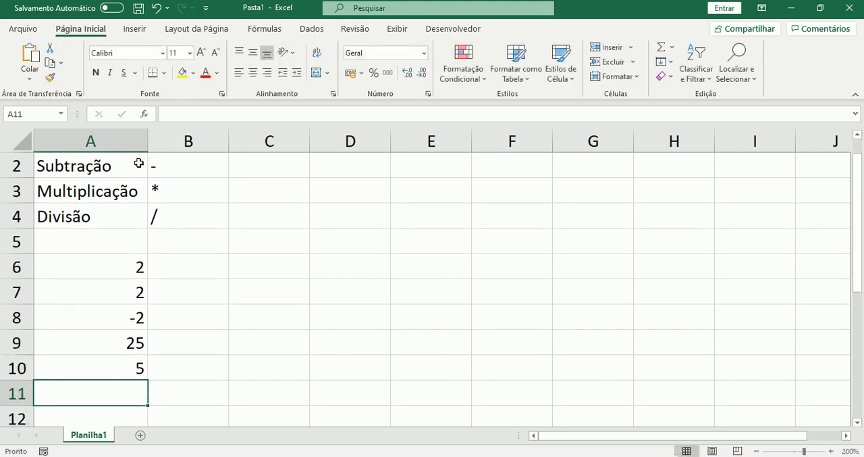
Review the arithmetic formulas stored in column A between cells A7 and A10
key("Up")
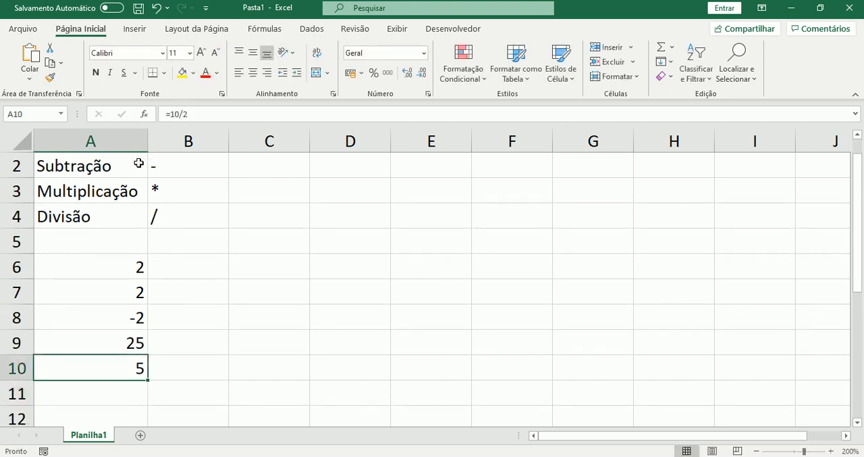
key("shift+Up")
key("shift+Up")
key("Up")
key("Up")
key("Up")
key("Up")
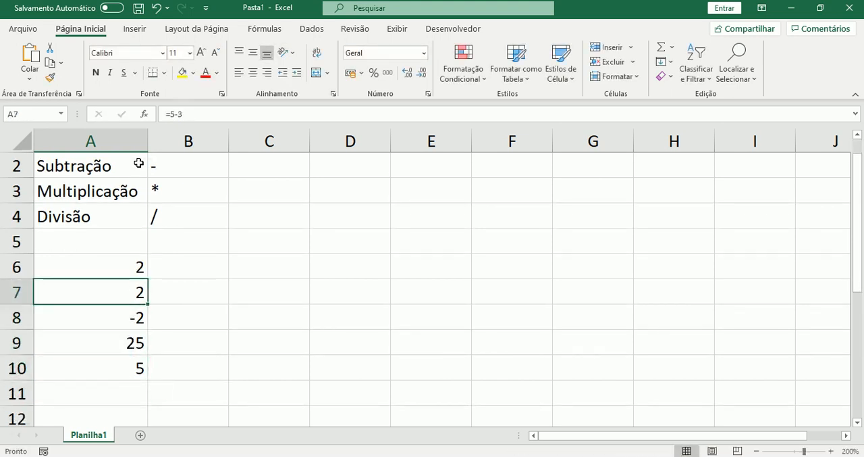
key("Down")
key("Down")
key("Down")
key("Down")
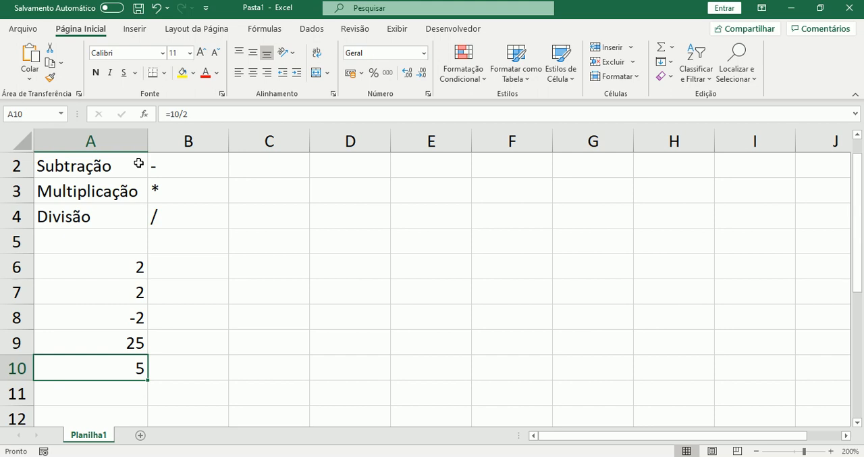
Enter the first store label "Loja 1" in cell E3
key("Right")
key("Right")
key("Right")
key("Right")
key("Up")
key("Up")
key("Up")
key("Up")
key("Up")
key("Up")
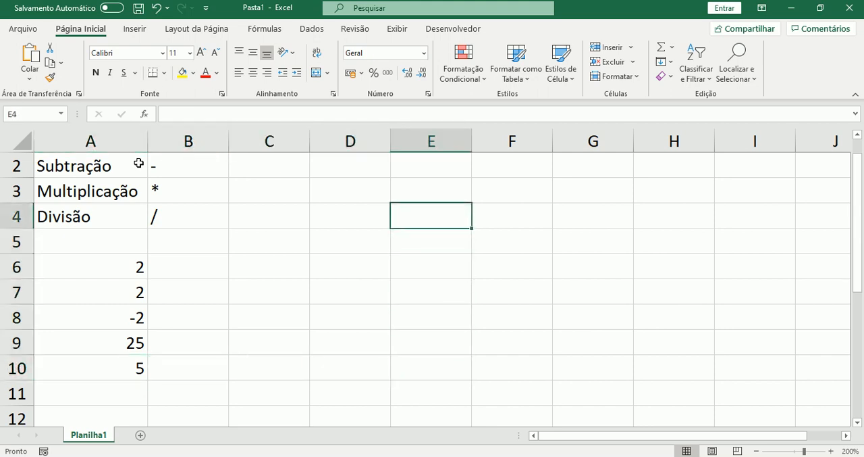
key("Up")
type("Lojas 1")
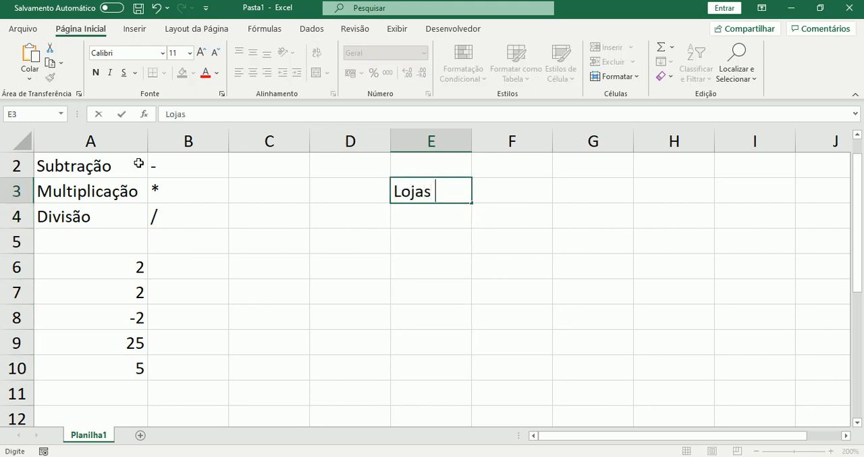
key("BackSpace")
key("BackSpace")
Enter the store labels "Loja 2" in cell E4 and "Loja 3" in cell E5
key("BackSpace")
type("1")
key("Return")
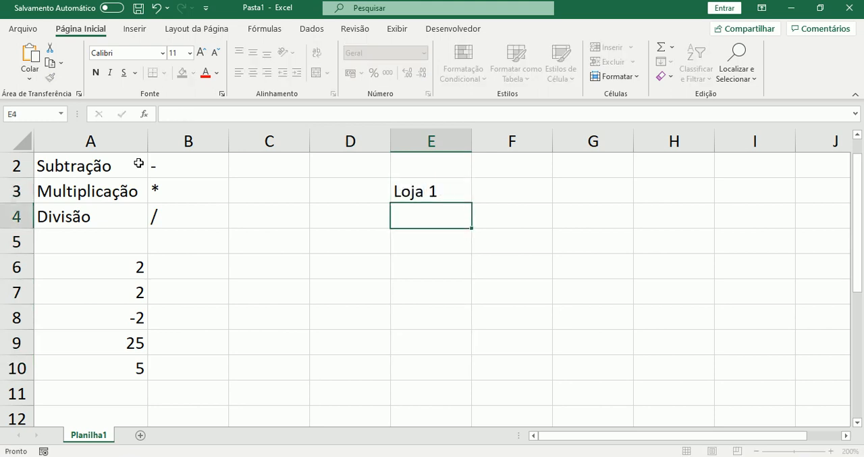
type("Lojas")
key("BackSpace")
type("2")
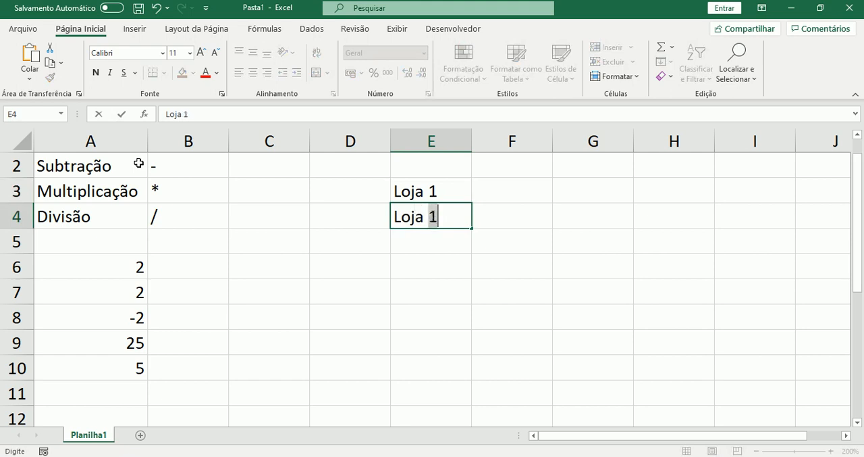
key("Return")
type("Lojas")
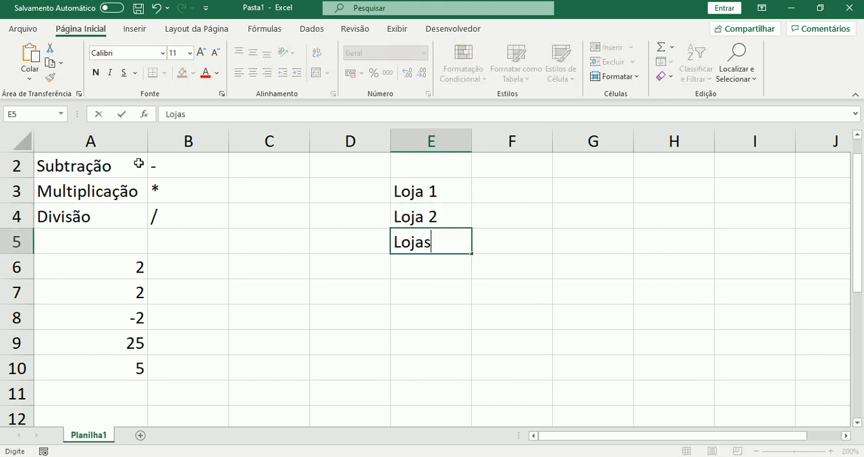
key("BackSpace")
type("3")
key("Tab")
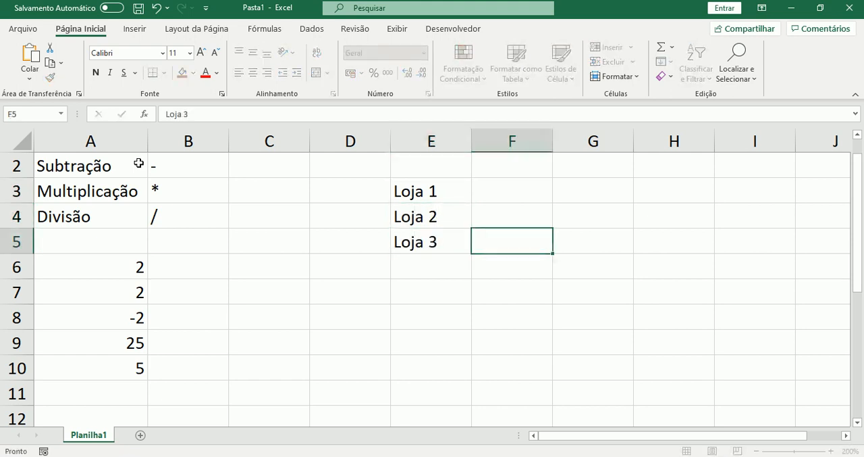
Enter the headers "Faturamento", "Custo" and "Lucro" in cells F2 to H2 and fit column F's width to its text
key("Up")
key("Up")
key("Up")
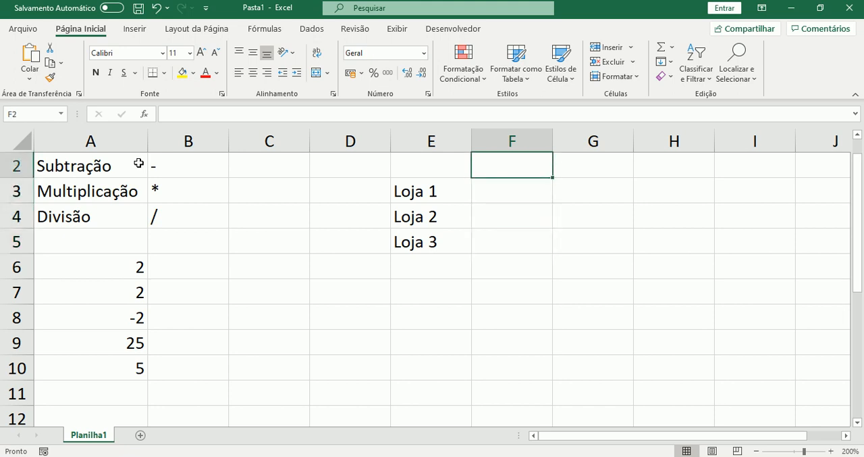
type("Fatura")
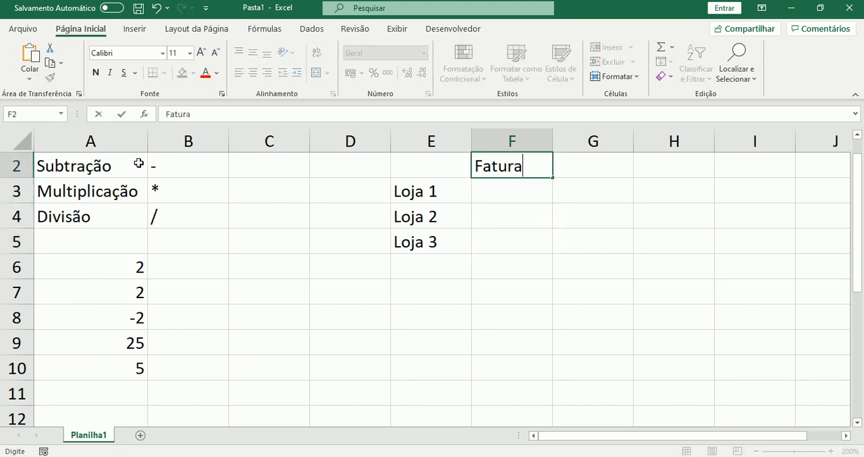
type("mento")
key("Tab")
type("Custo")
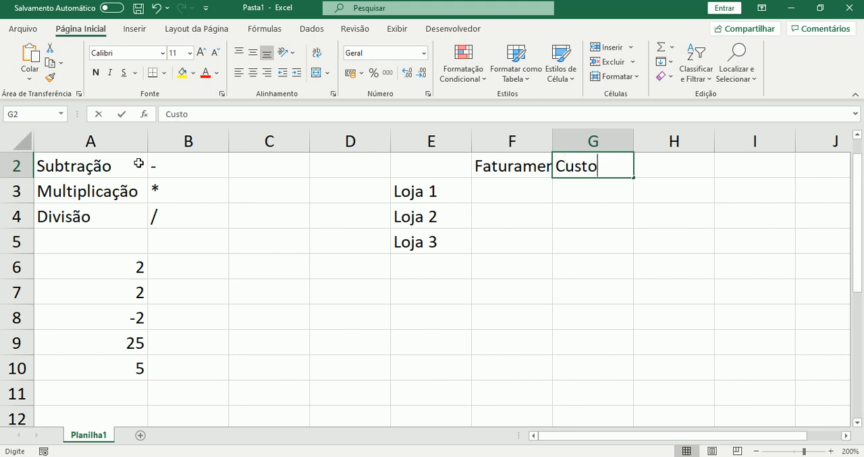
key("Tab")
type("Lucro")
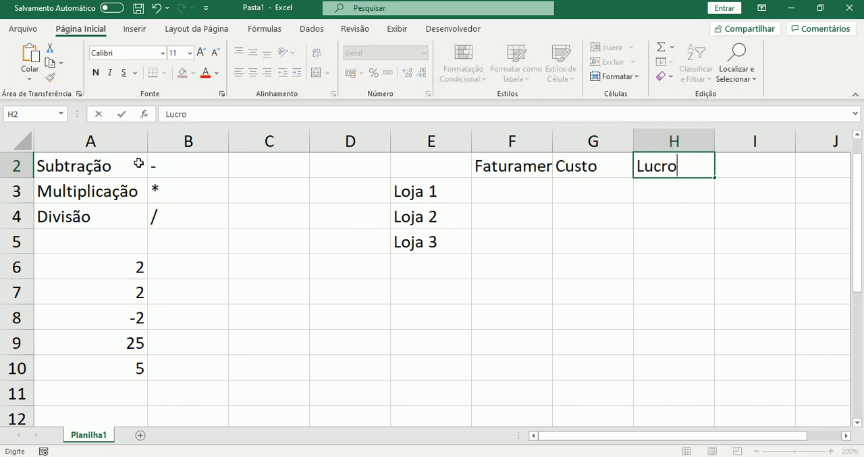
key("Return")
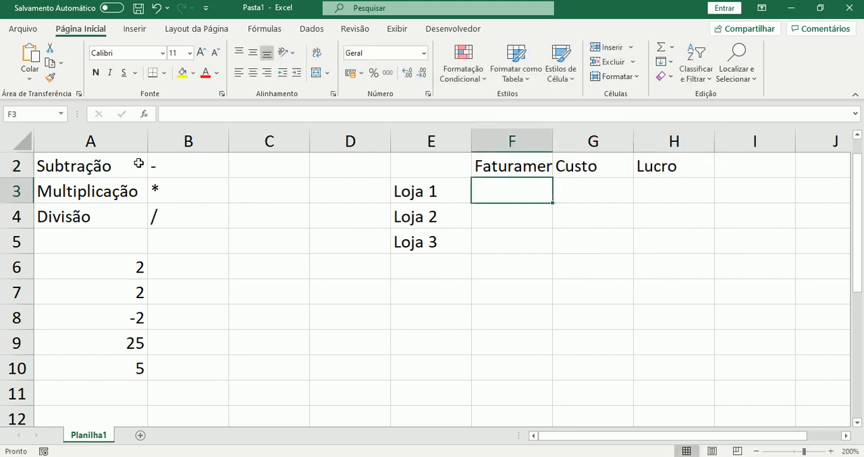
left_click(542, 141)
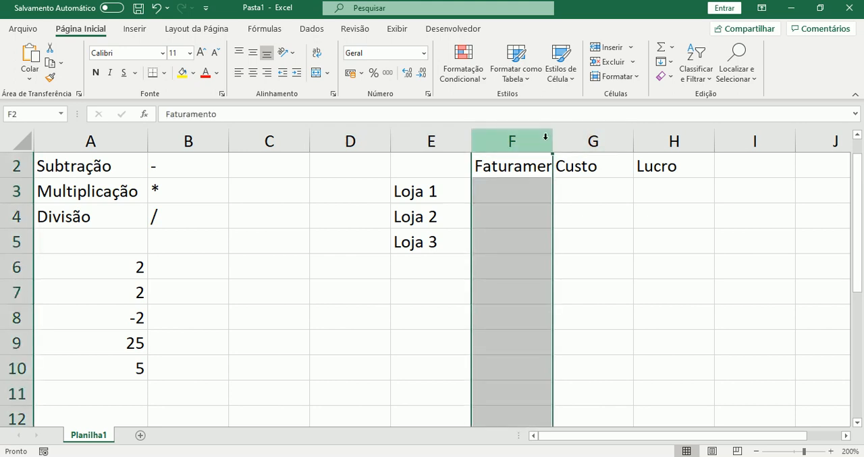
double_click(553, 140)
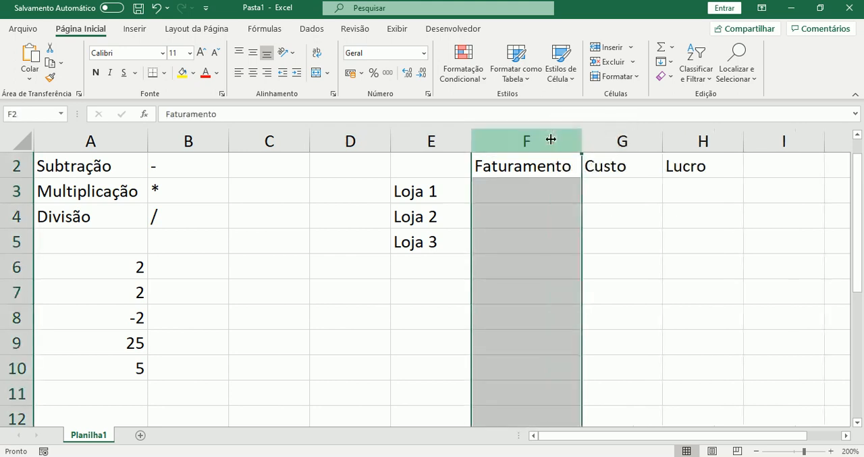
Enter the Loja 1 figures: revenue 100 in cell F3 and cost 50 in cell G3
left_click(522, 191)
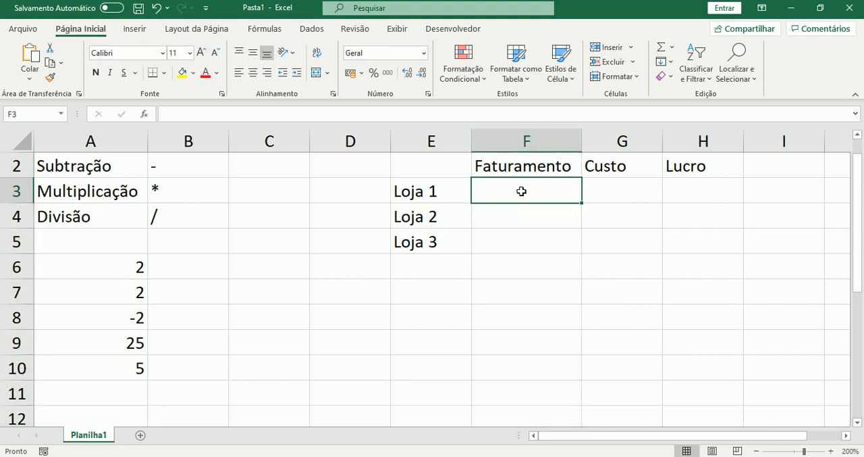
type("11")
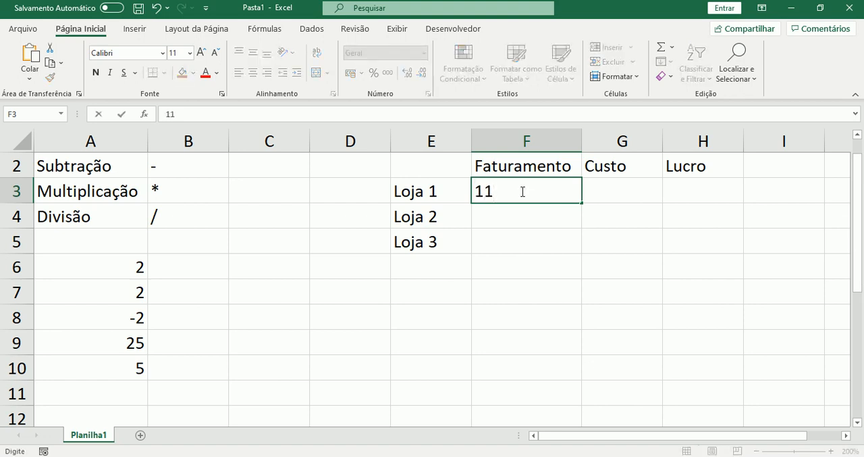
key("BackSpace")
type("00")
key("Tab")
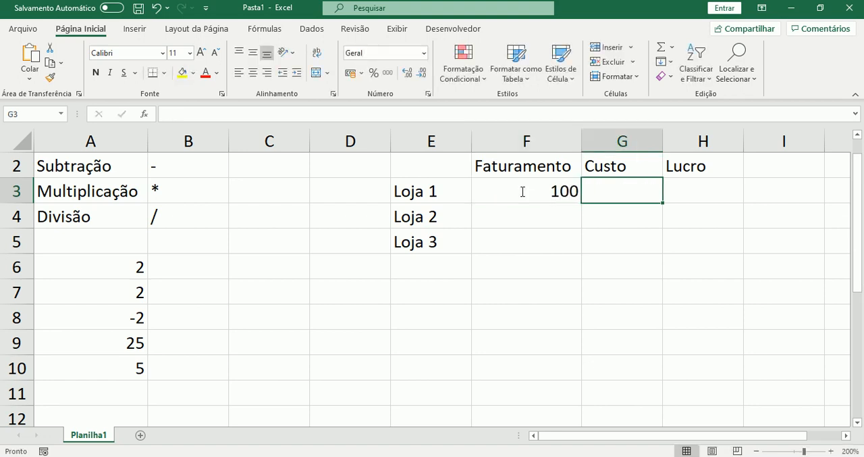
type("50")
key("Return")
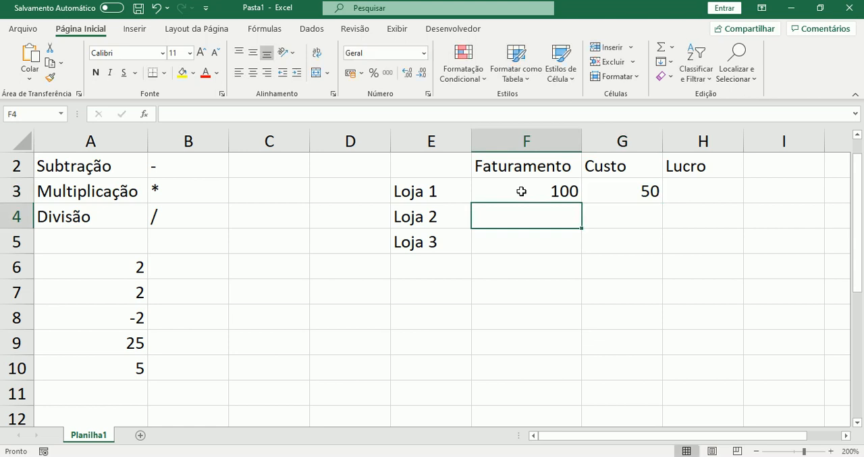
Enter revenue 150 and cost 200 for Loja 2 in row 4, and revenue 300 and cost 100 for Loja 3 in row 5
type("150")
key("Tab")
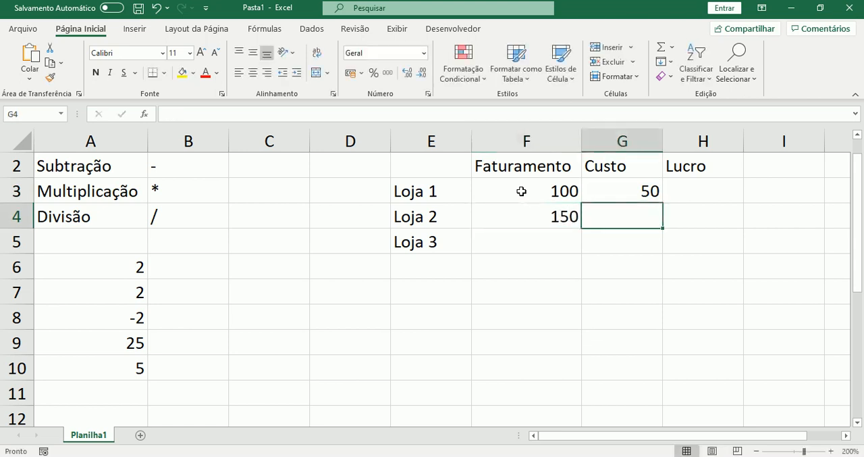
type("200")
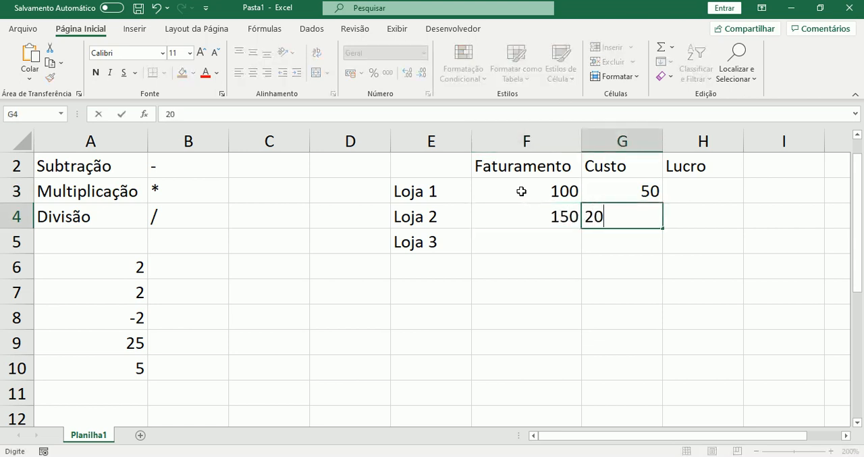
key("Return")
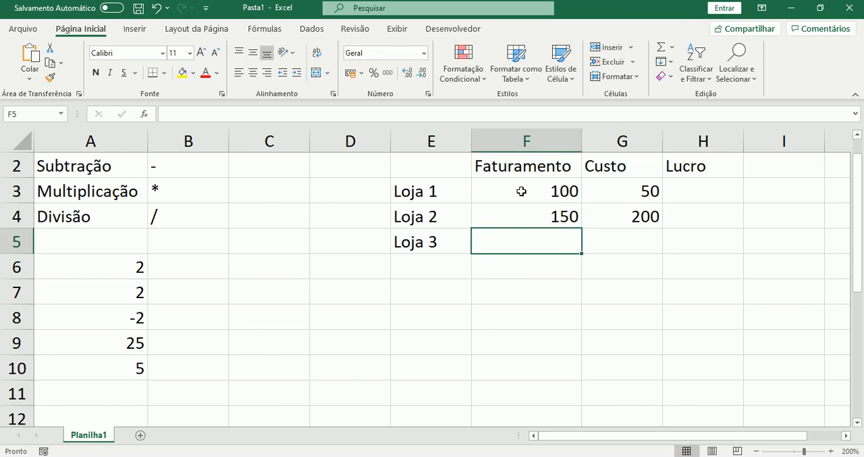
type("300")
key("Tab")
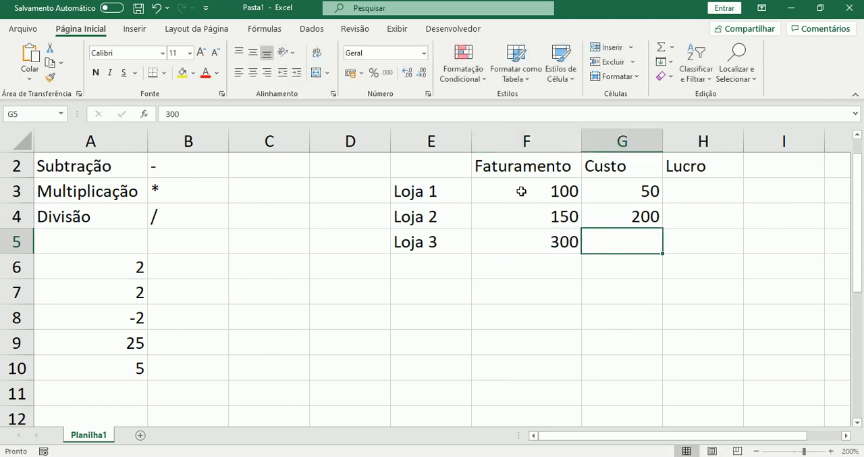
type("100")
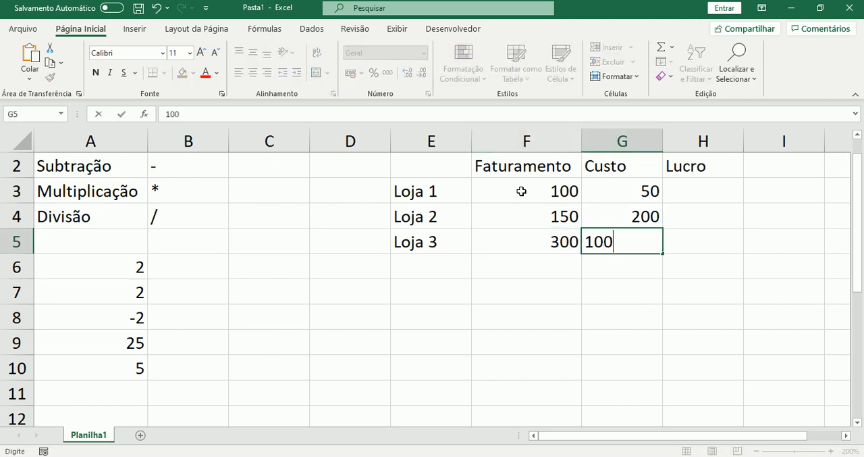
key("Return")
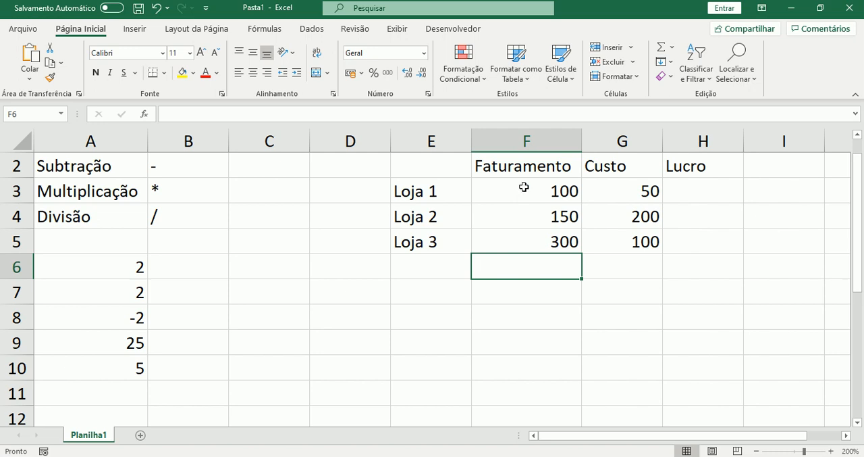
Format the range F3 to H5 as Moeda with the R$ symbol and two decimal places
left_click_drag(524, 187, 601, 204)
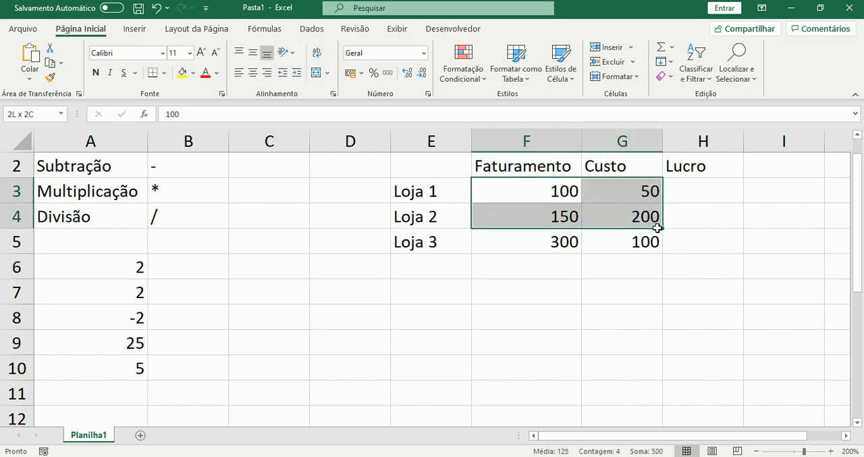
left_click_drag(657, 228, 676, 241)
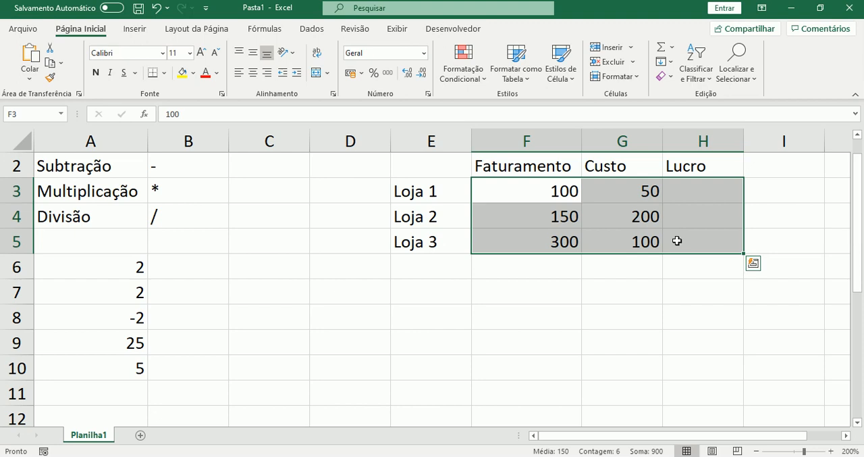
right_click(676, 240)
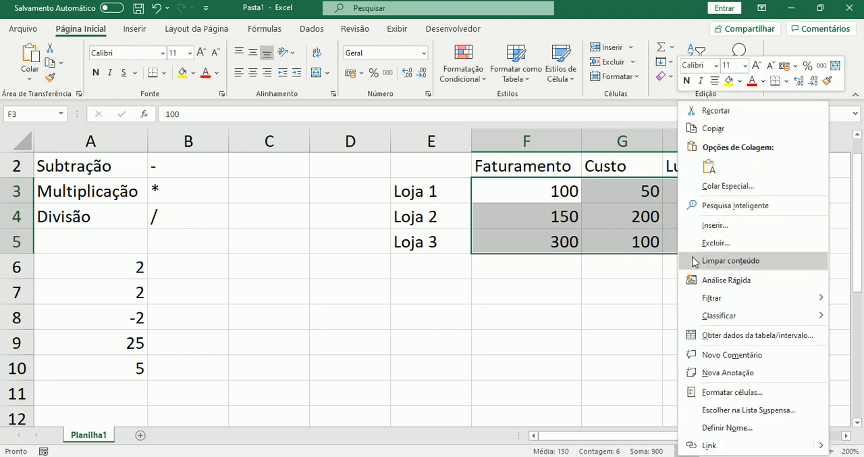
left_click(730, 393)
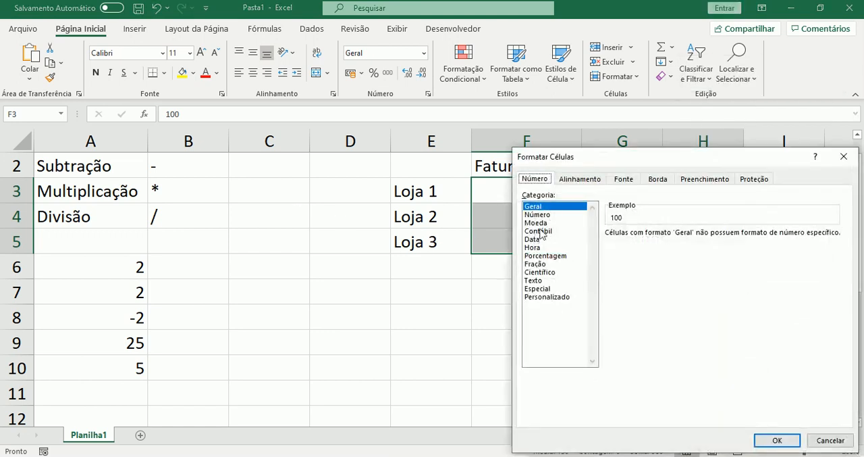
left_click(537, 222)
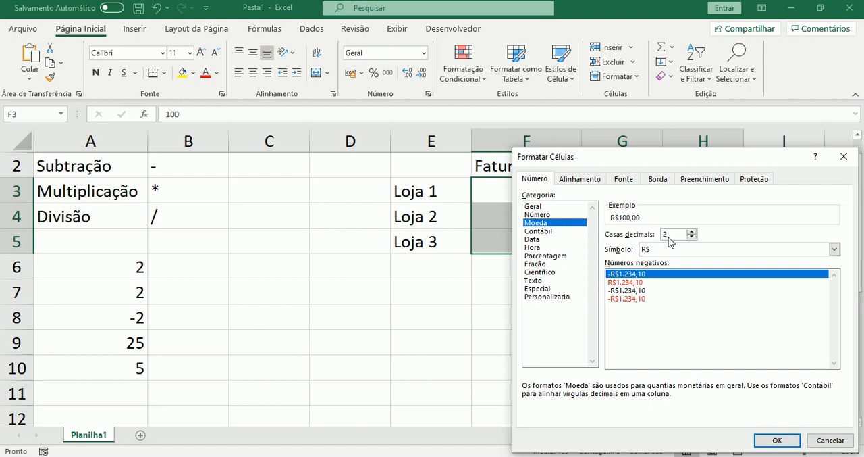
left_click(776, 440)
left_click(632, 291)
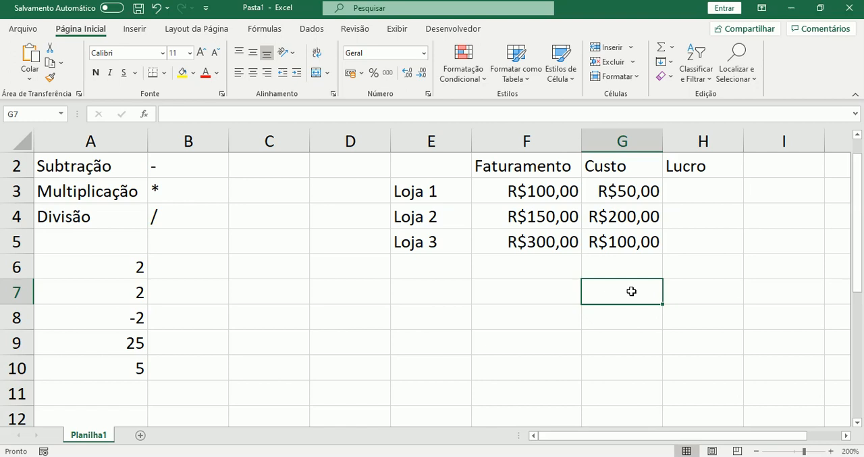
Calculate the Loja 1 profit in cell H3 with the fixed-number formula =100-50
key("Up")
key("Up")
key("Up")
key("Up")
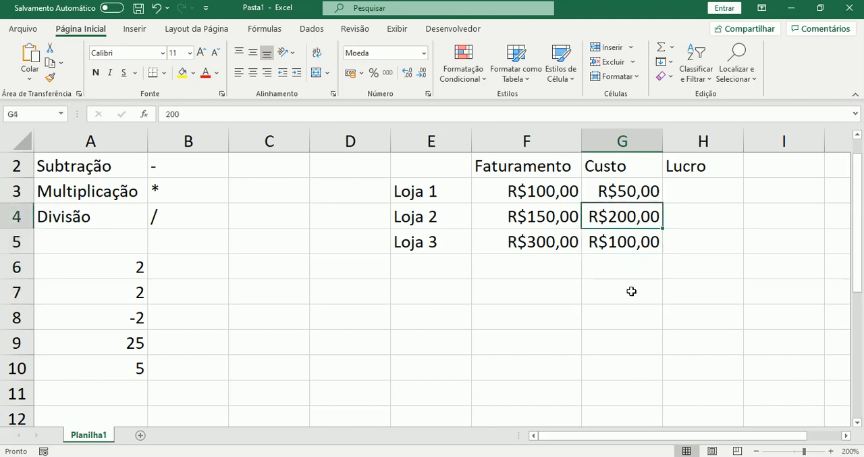
key("Right")
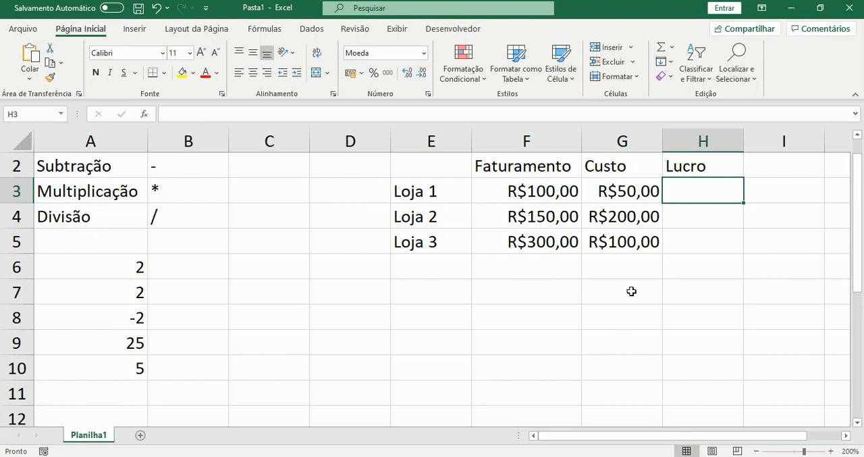
type("=")
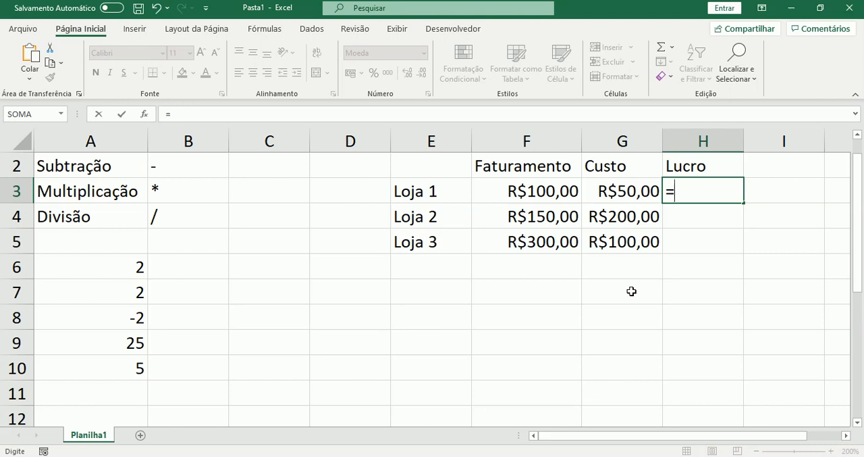
type("100-50")
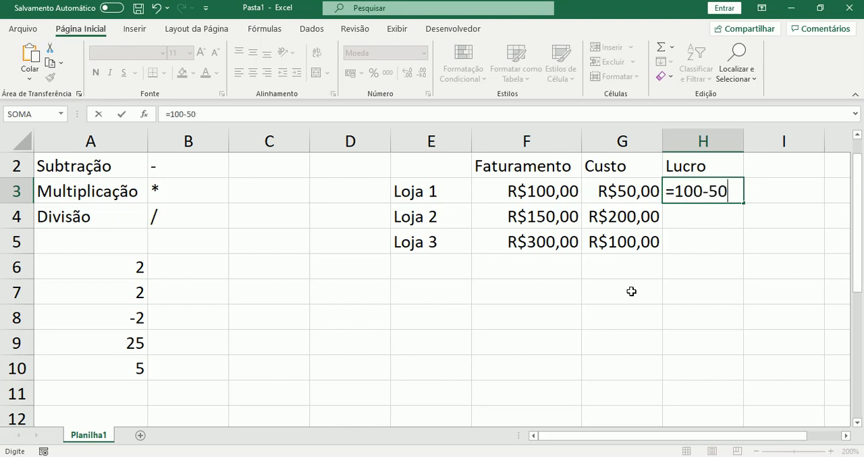
key("Return")
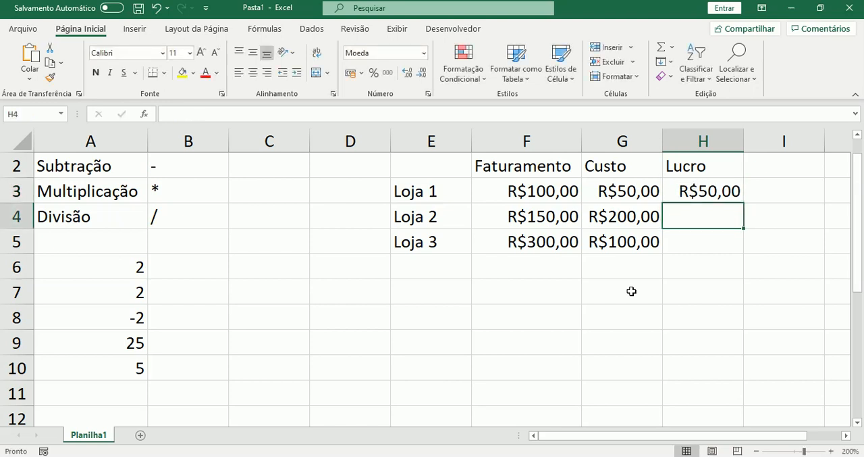
Compare the stored contents of the Loja 1 revenue, cost and profit cells F3, G3 and H3
key("Up")
key("Left")
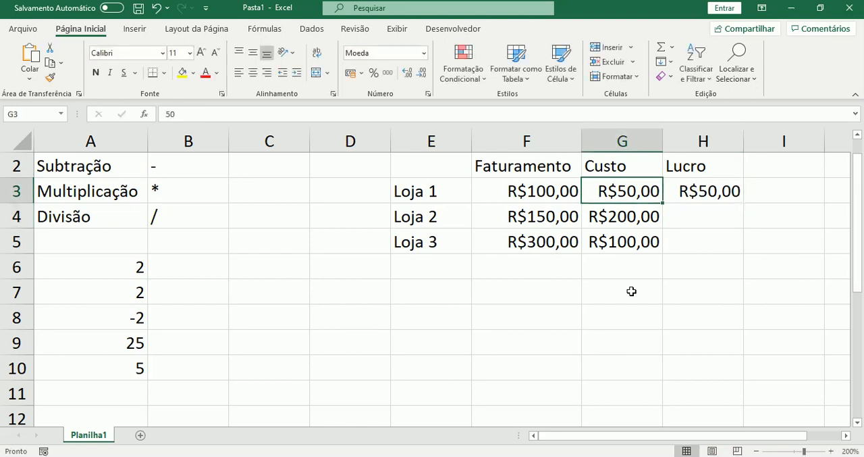
key("Left")
key("Right")
key("Right")
key("Right")
key("Left")
key("Left")
key("Right")
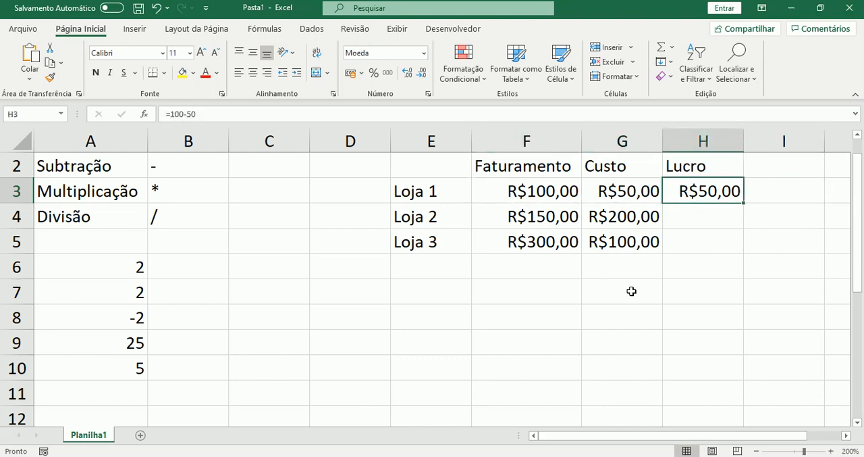
key("Left")
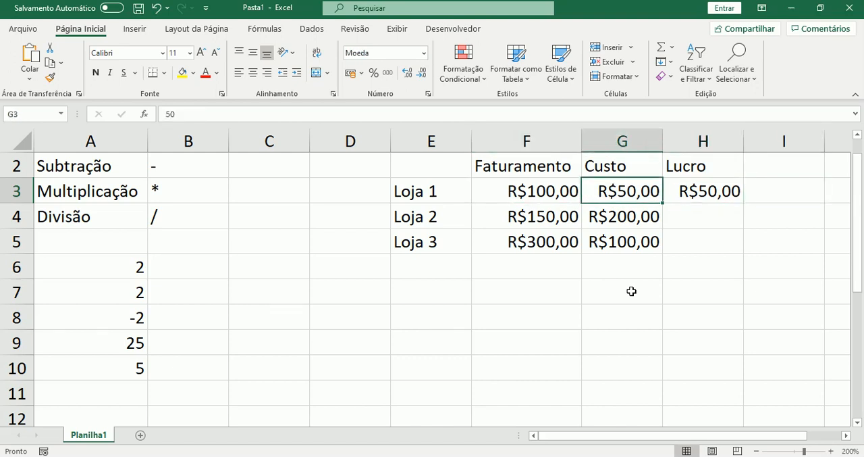
key("Left")
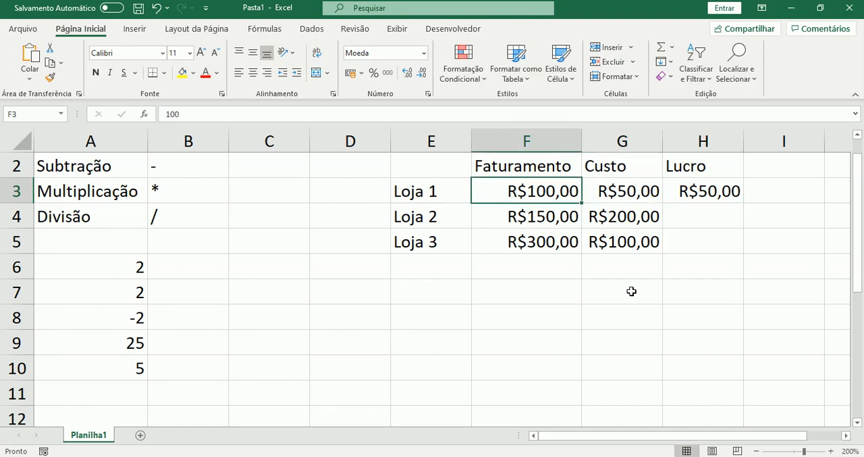
Replace the fixed-number Loja 1 profit formula in H3 with =F3-G3, picking the revenue and cost cells as references
key("Right")
key("Right")
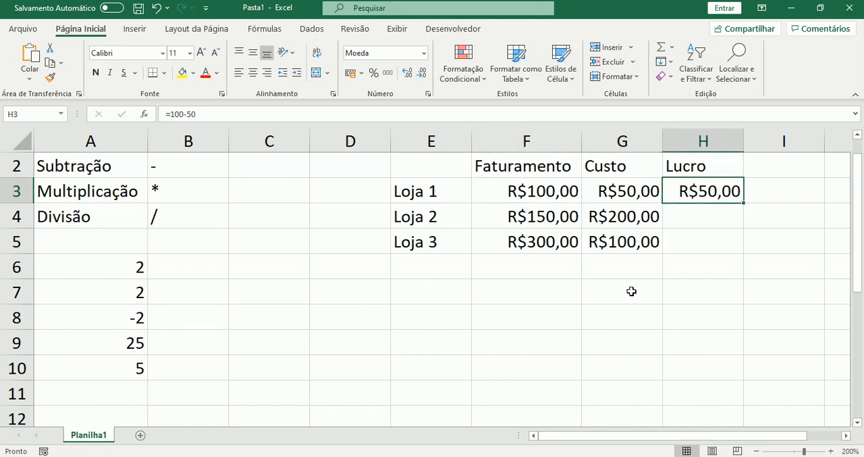
type("=")
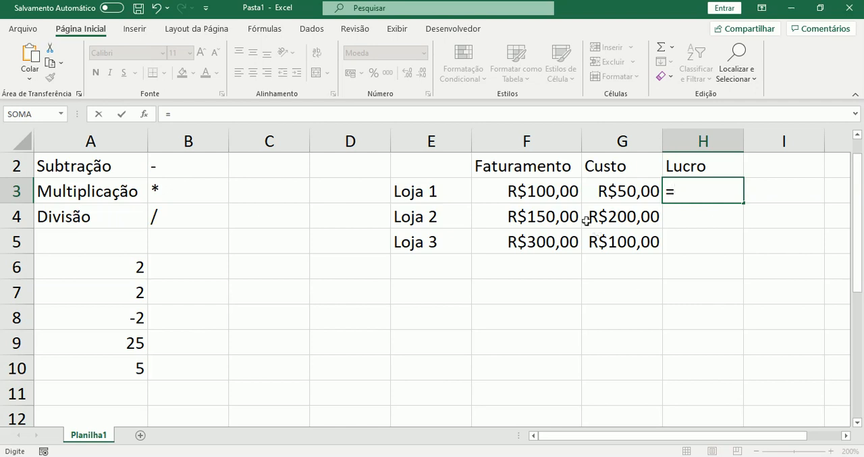
left_click(554, 194)
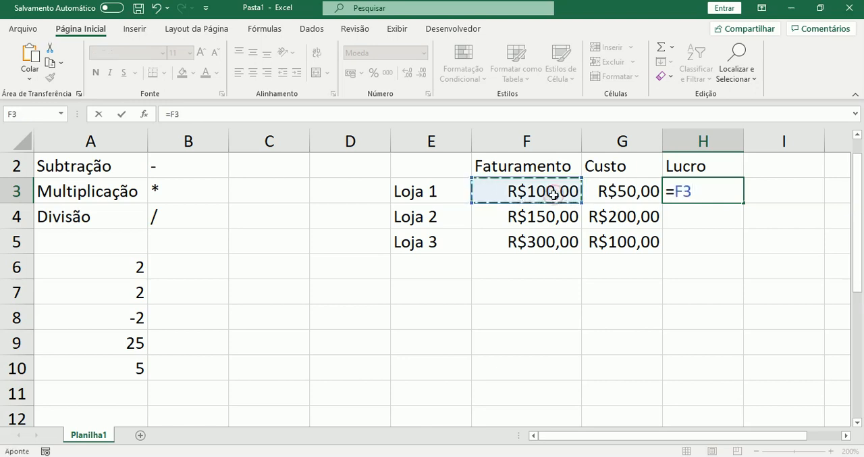
type("-")
left_click(603, 191)
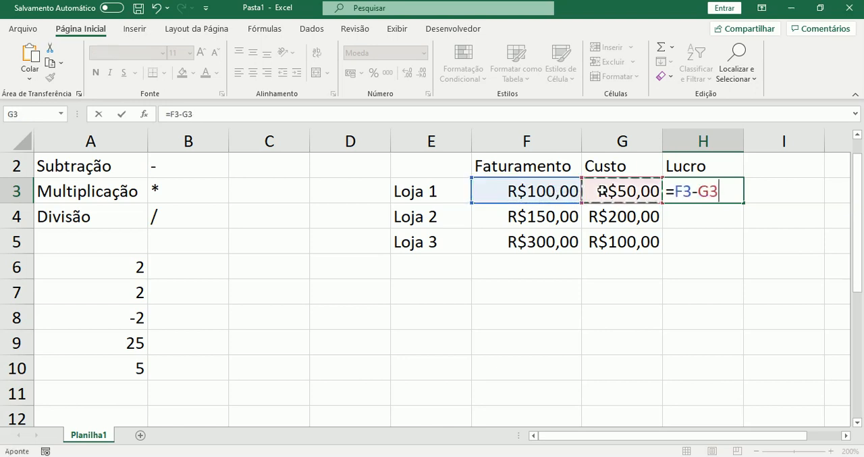
key("Return")
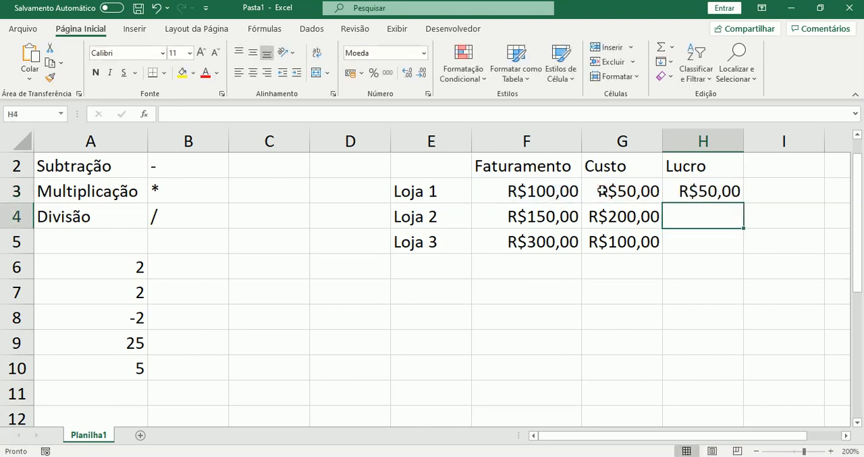
Re-enter the Loja 1 profit formula in H3 as =f3-g3 with typed cell references, and examine which cells it references
key("Up")
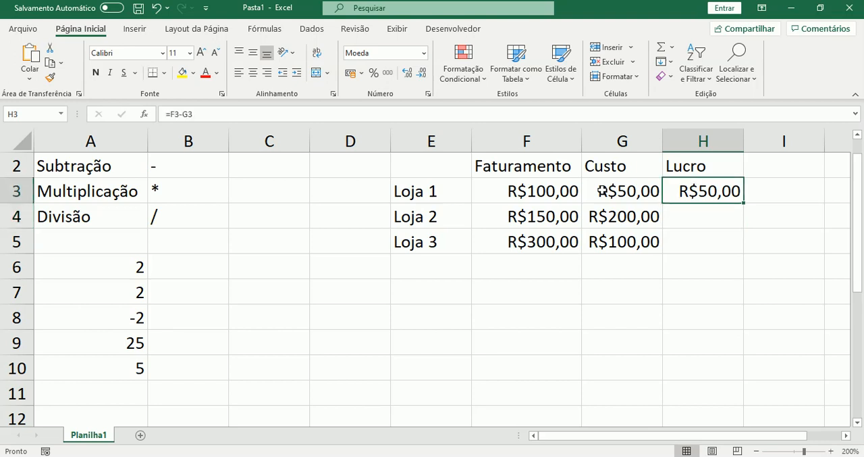
type("=")
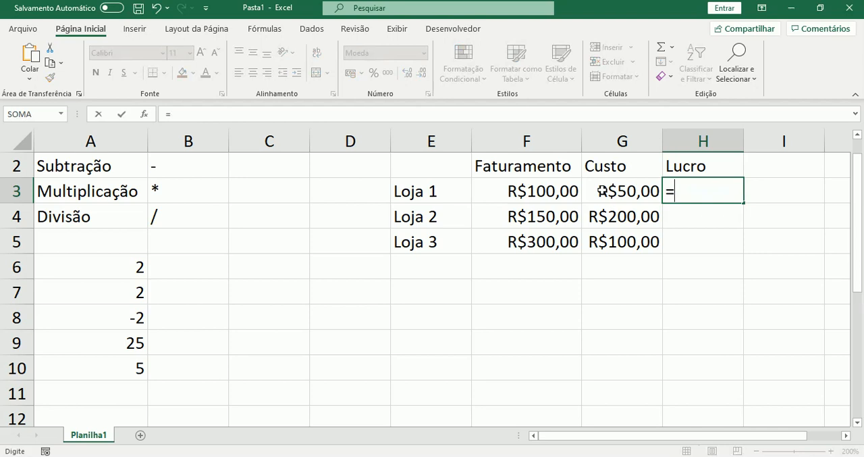
type("f3-")
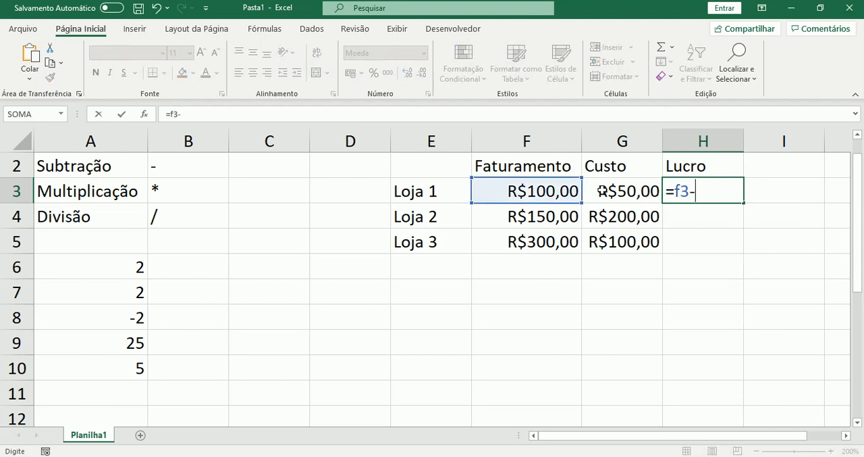
type("g3")
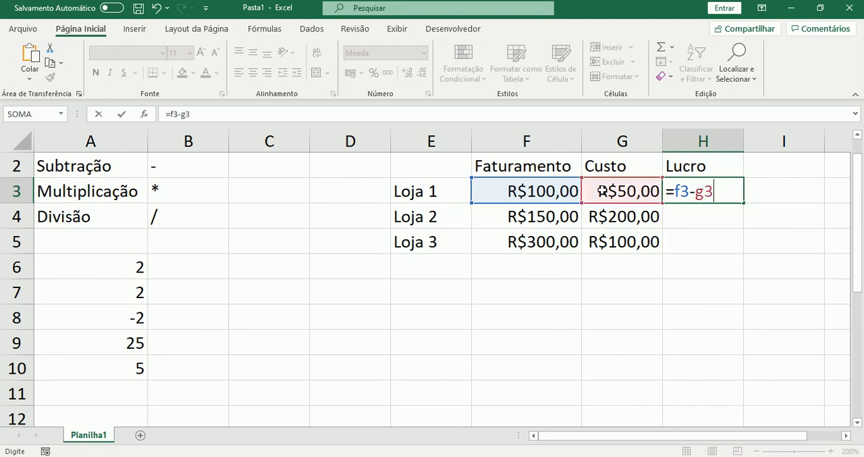
key("Return")
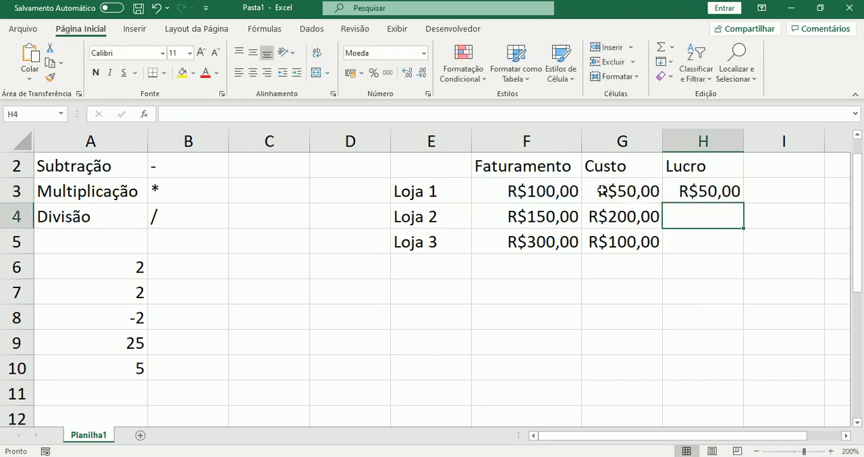
key("Up")
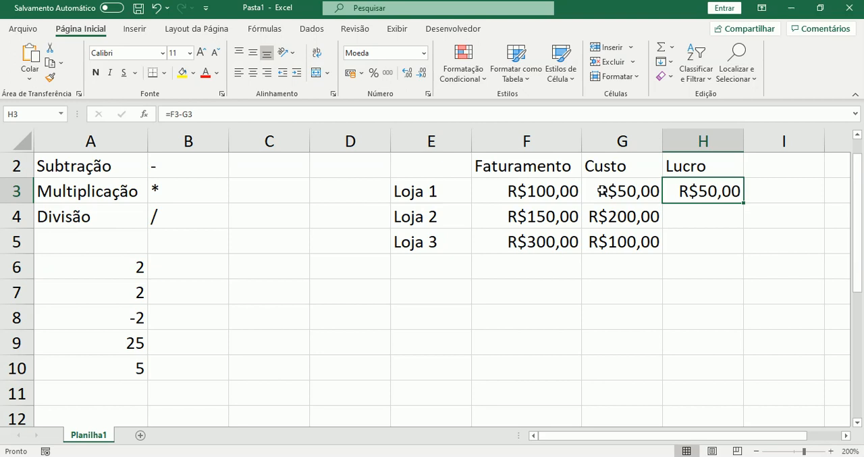
key("F2")
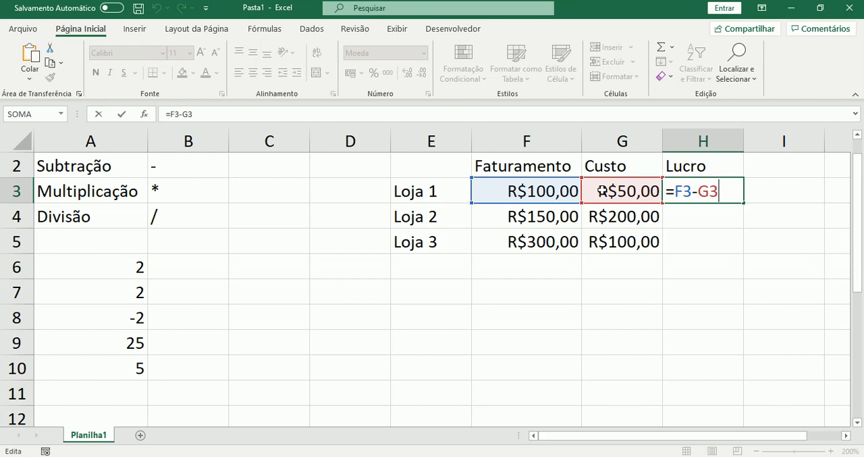
key("Return")
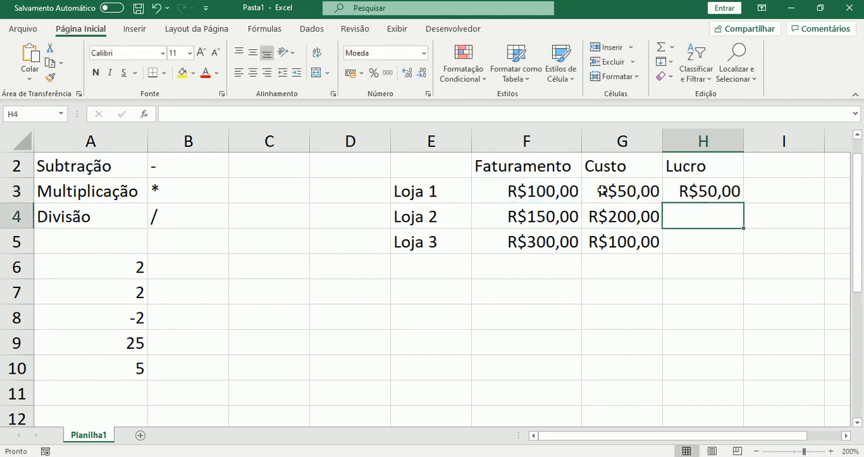
key("Up")
key("F2")
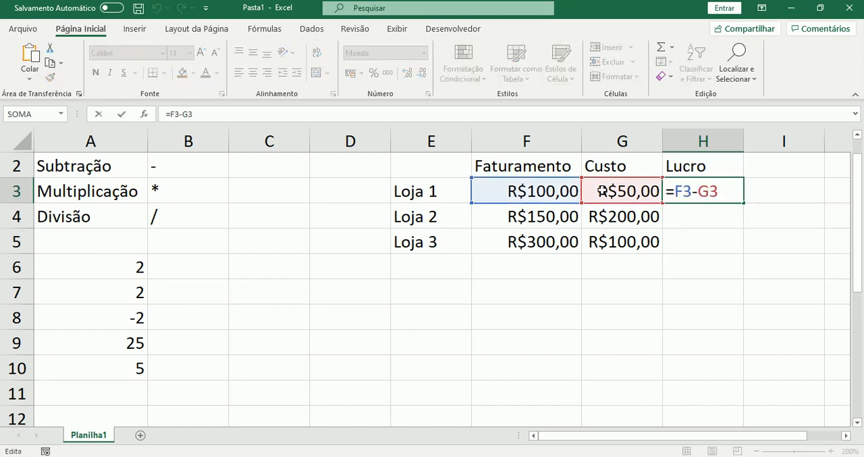
key("Return")
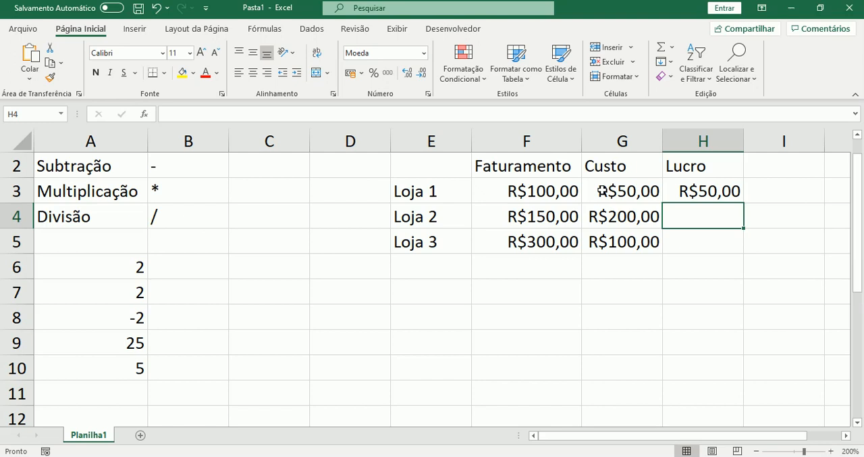
Calculate the Loja 2 profit in cell H4 with the formula =F4-G4
type("=")
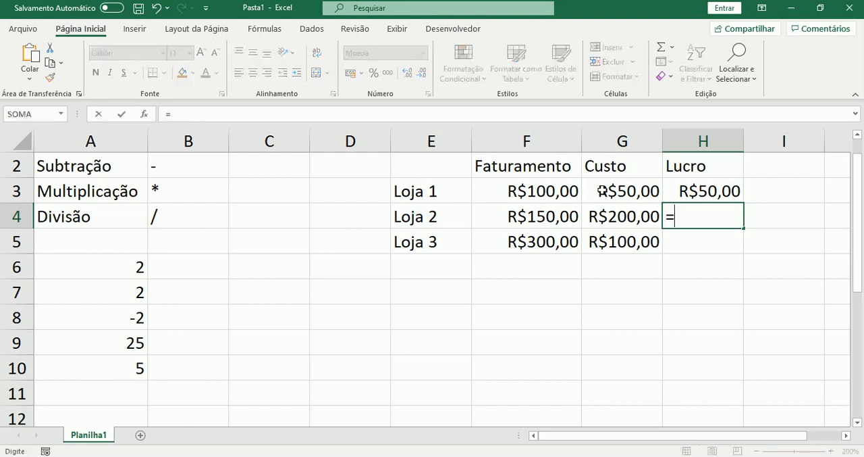
key("Left")
key("Left")
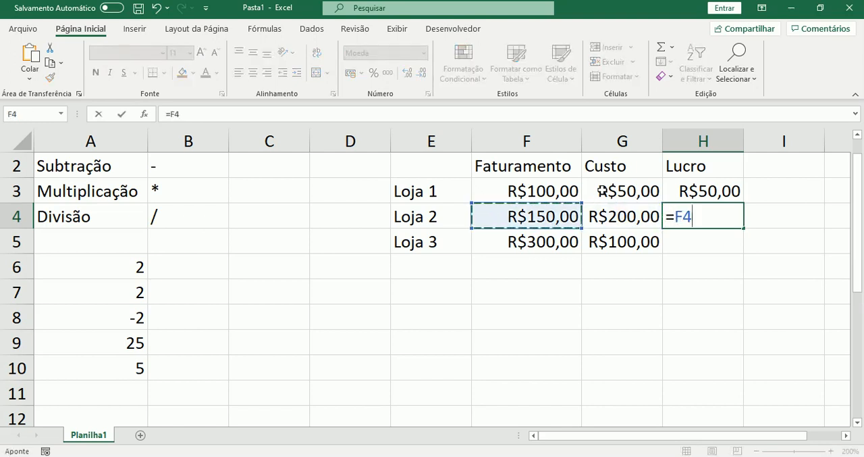
type("-")
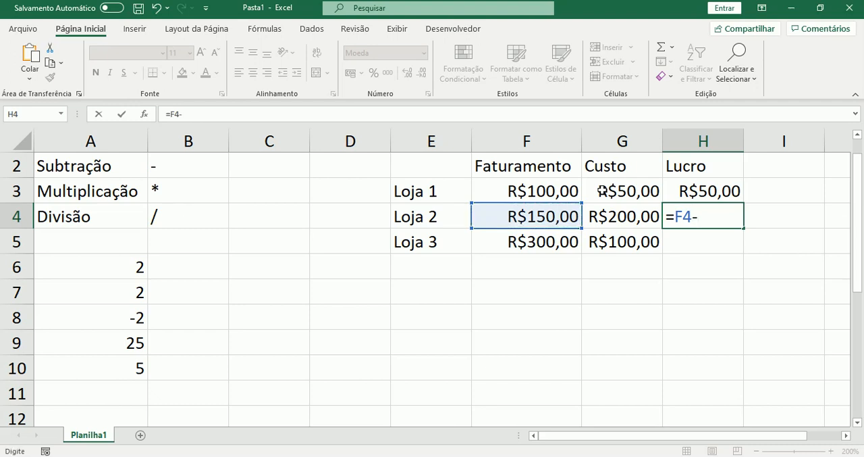
key("Left")
key("Return")
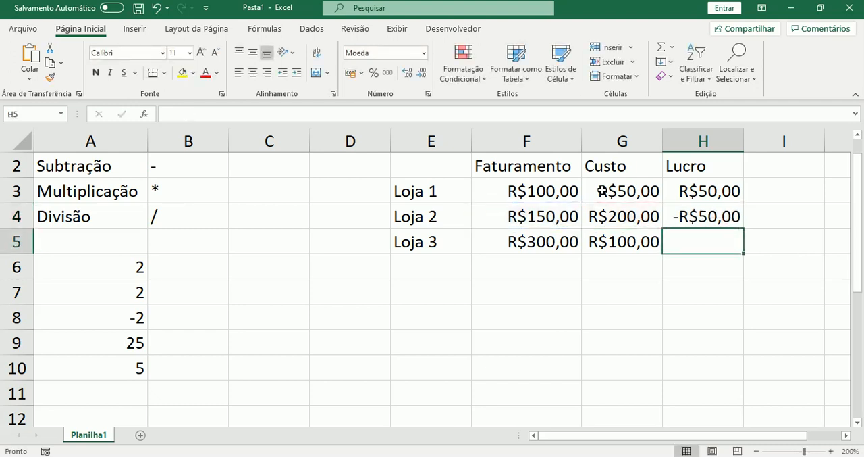
Calculate the Loja 3 profit in cell H5 with the formula =F5-G5
type("=")
key("Left")
key("Left")
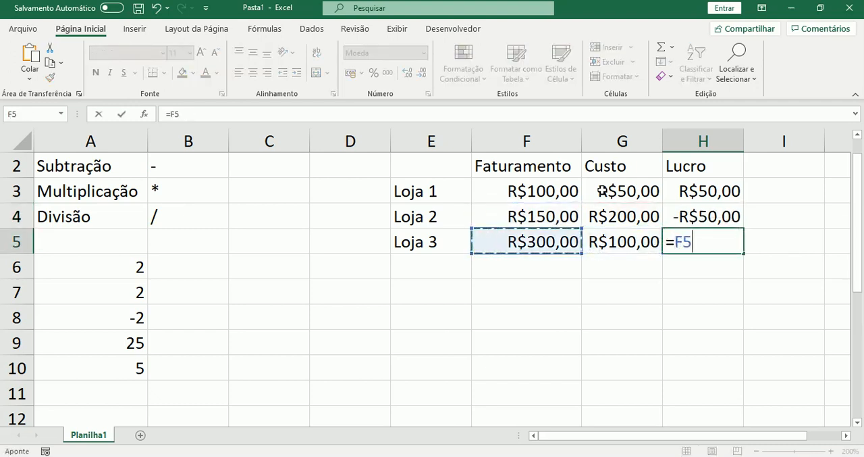
type("-")
key("Left")
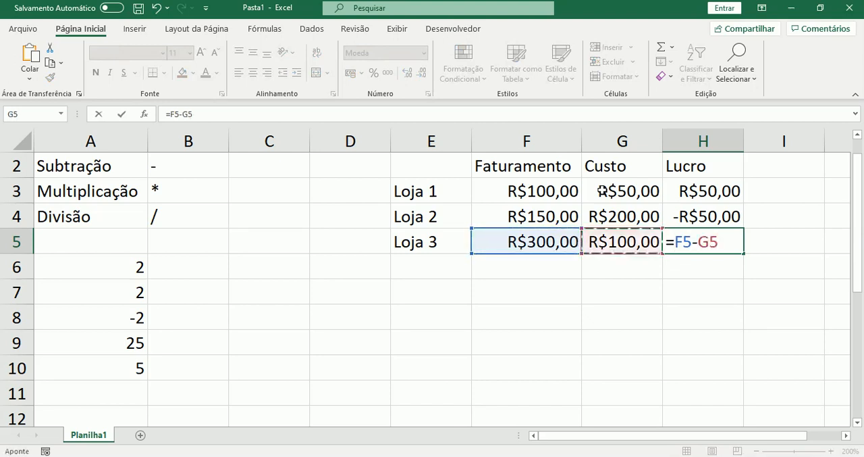
key("Return")
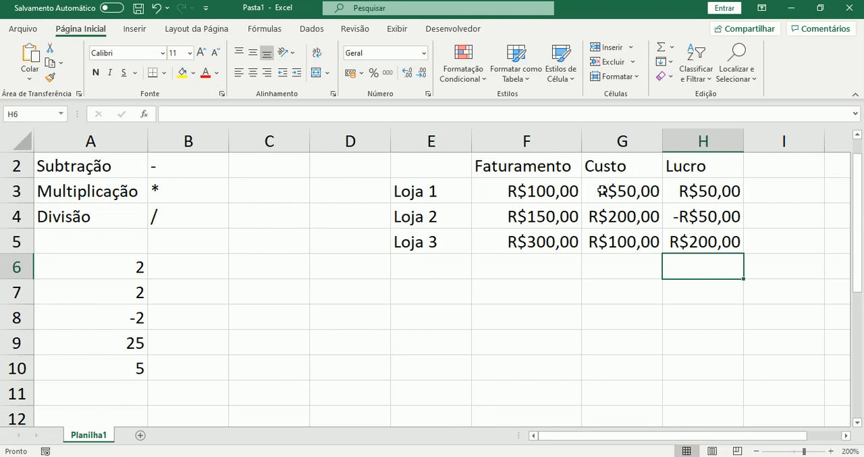
Clear the profit formulas of Loja 2 and Loja 3 from cells H4 and H5
key("Up")
key("Up")
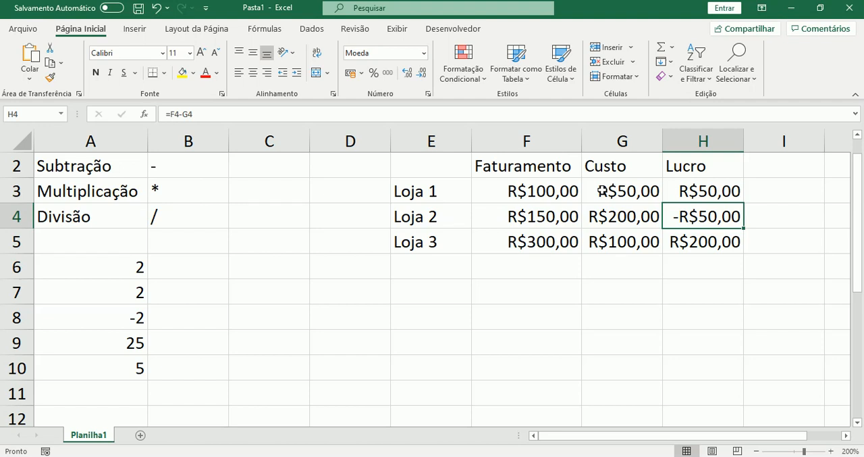
key("Delete")
key("Down")
key("Delete")
Copy the Loja 1 profit formula from H3 into H4 for Loja 2 and compare the cell references of both formulas
key("Up")
key("Up")
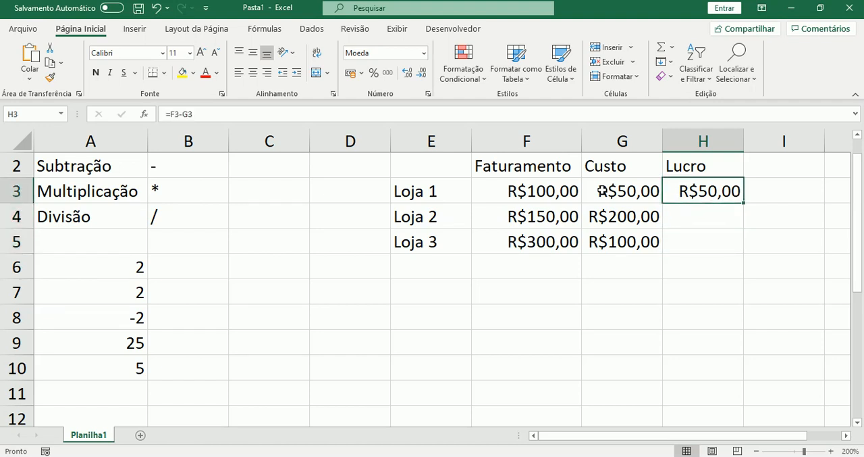
key("ctrl+c")
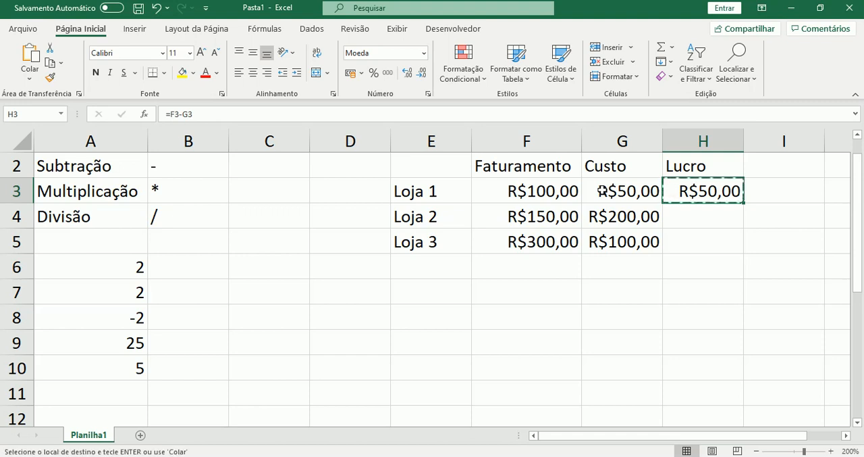
key("Down")
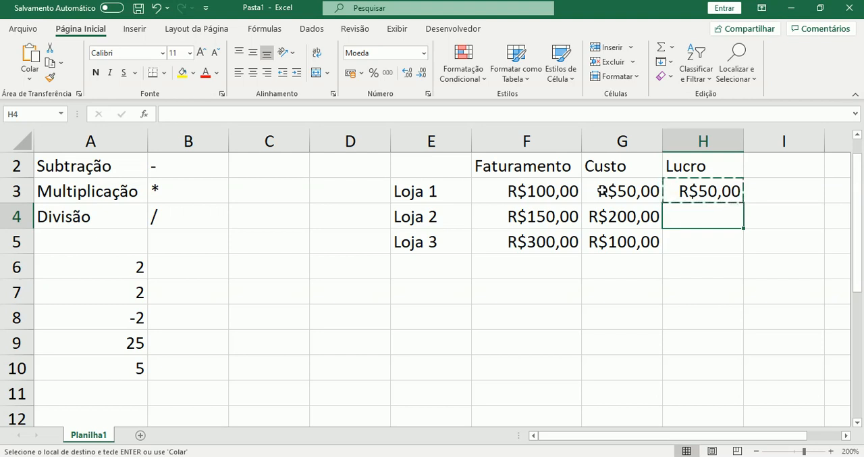
key("ctrl+v")
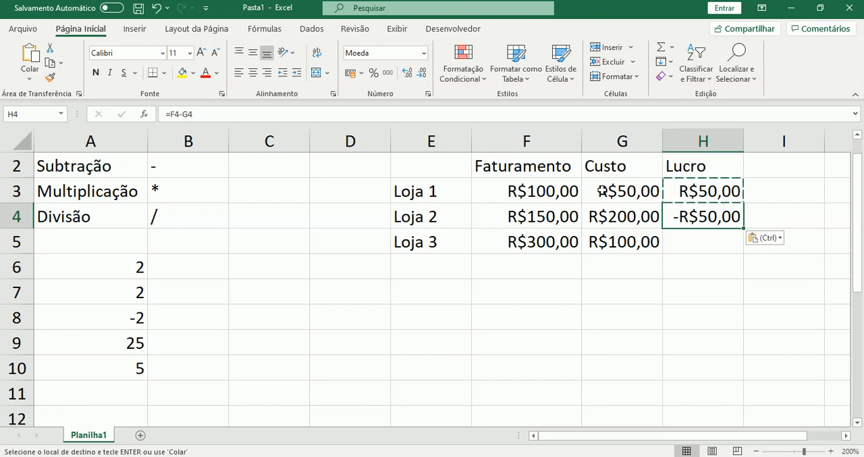
key("Up")
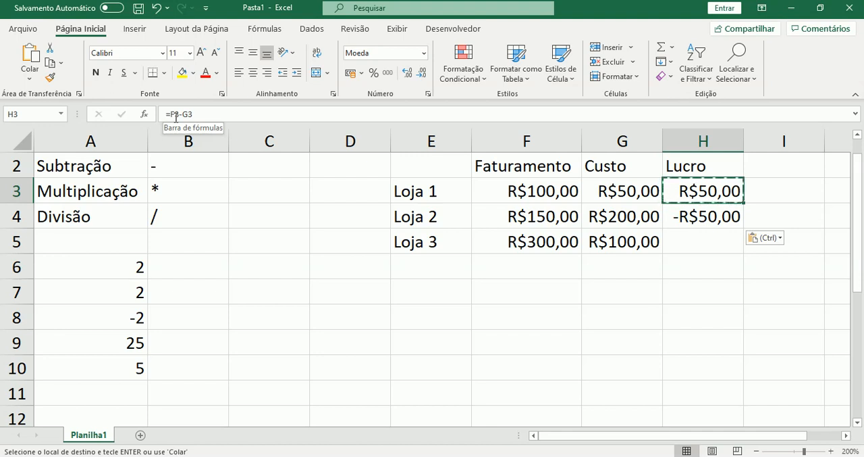
key("Down")
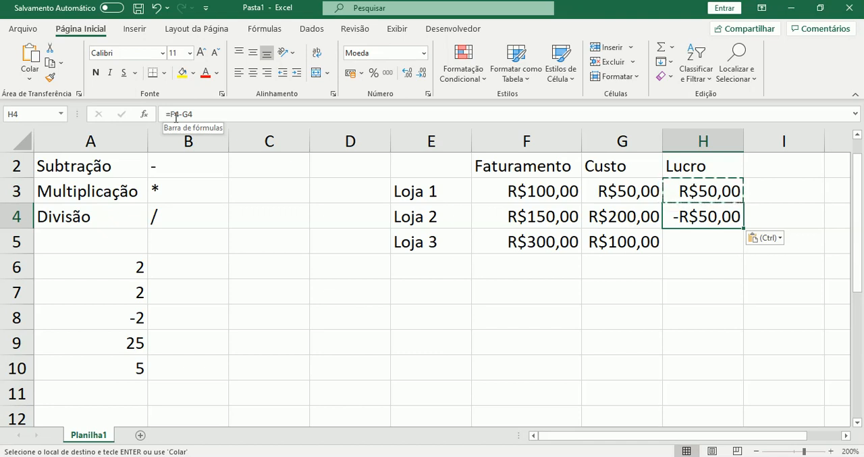
key("Up")
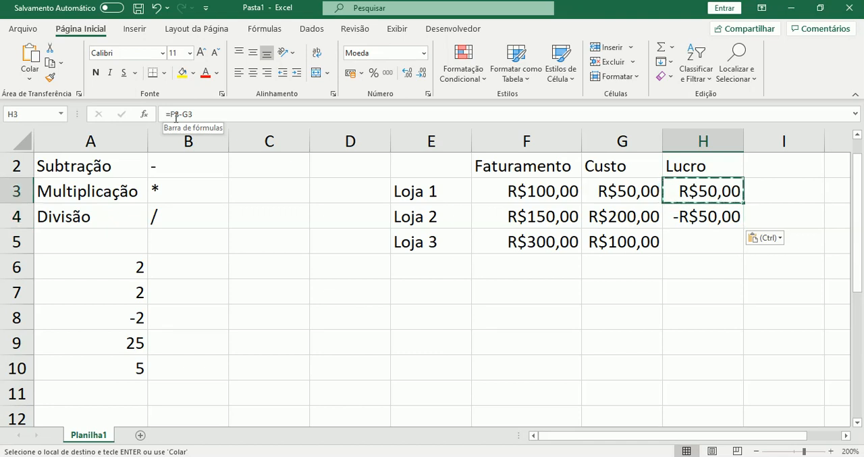
key("Down")
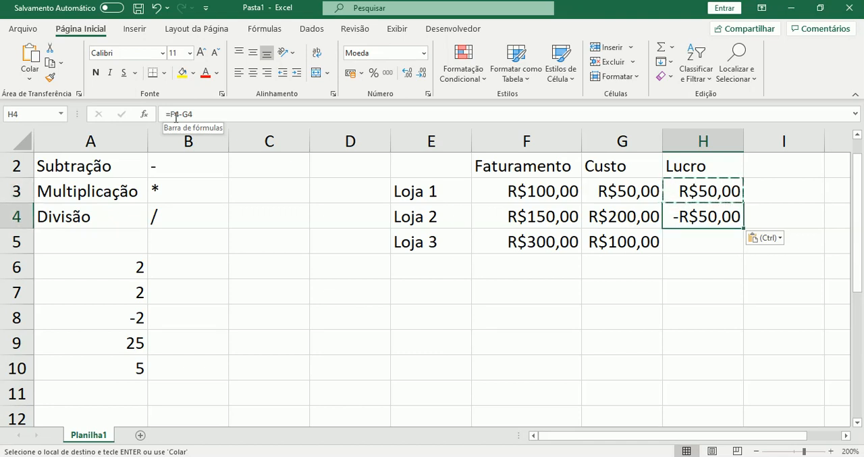
Paste the copied profit formula into H5 for Loja 3 and open that cell's formula to examine its references
key("ctrl")
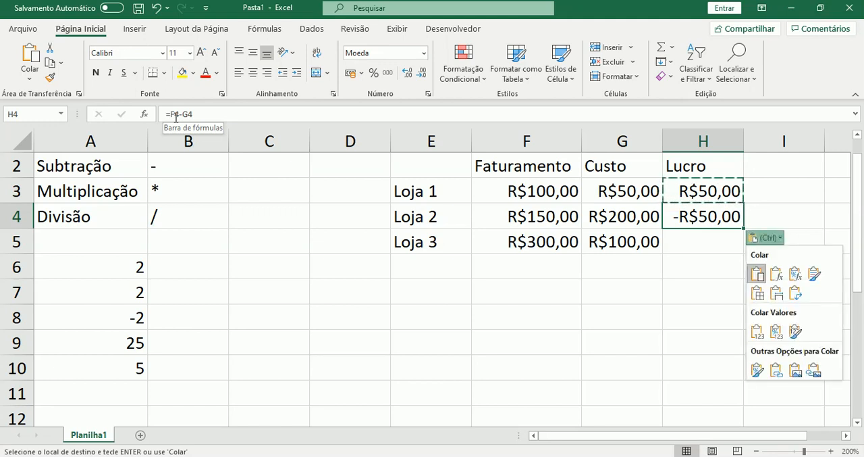
key("Escape")
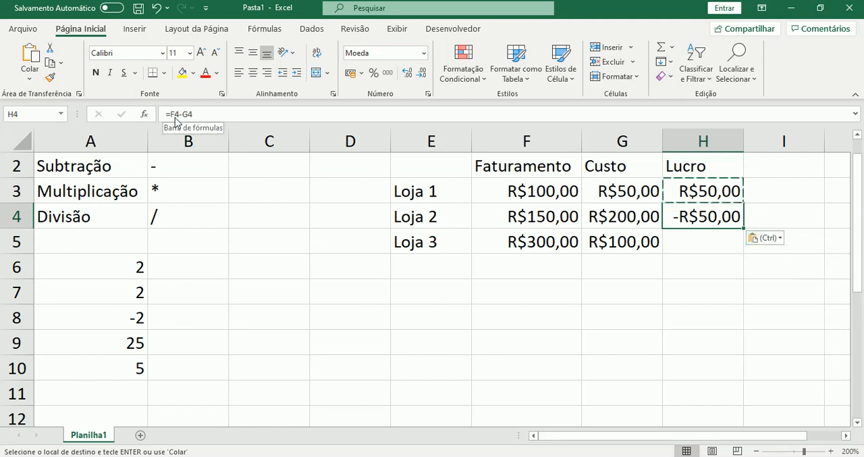
key("Down")
key("Return")
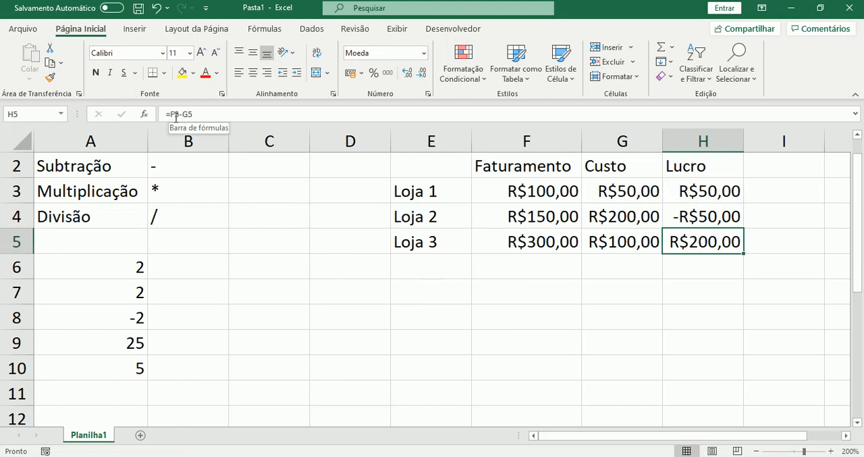
key("F2")
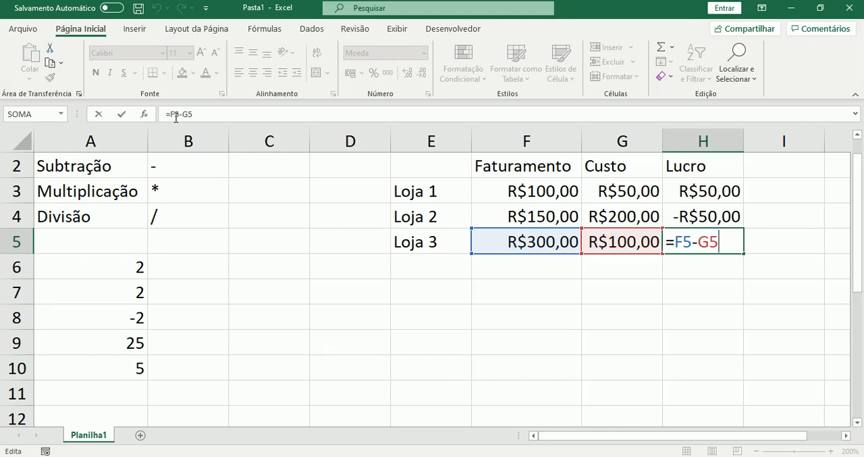
Clear the profit formulas in H5 and H4, and fill the Loja 1 formula from H3 down through H5
key("ctrl+Return")
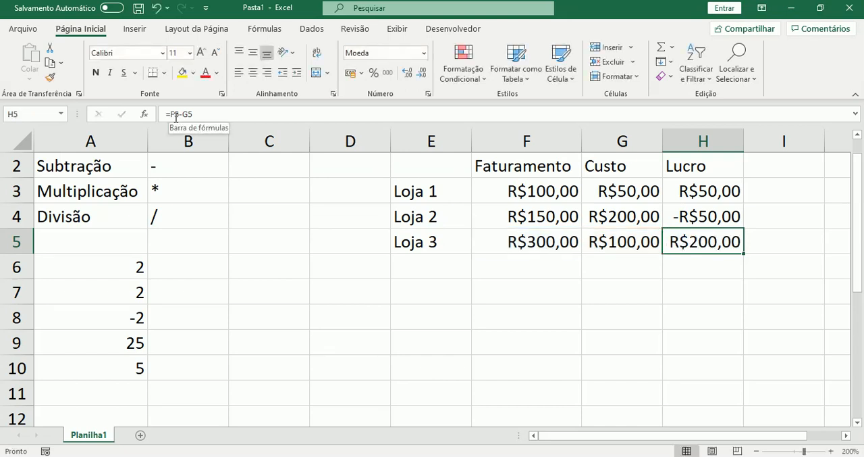
key("Delete")
key("Up")
key("Delete")
key("Up")
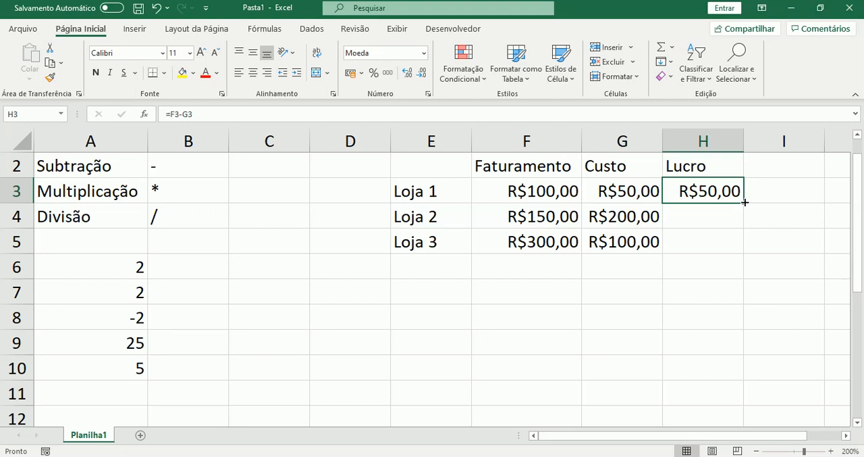
left_click_drag(744, 201, 741, 248)
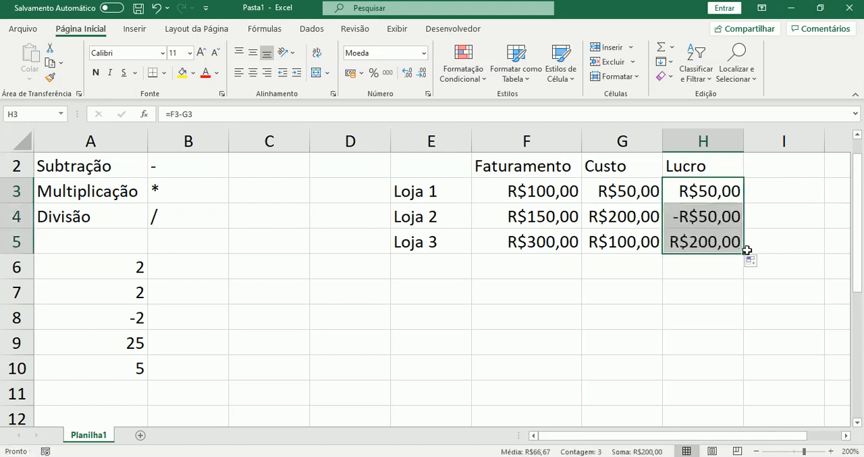
left_click(732, 240)
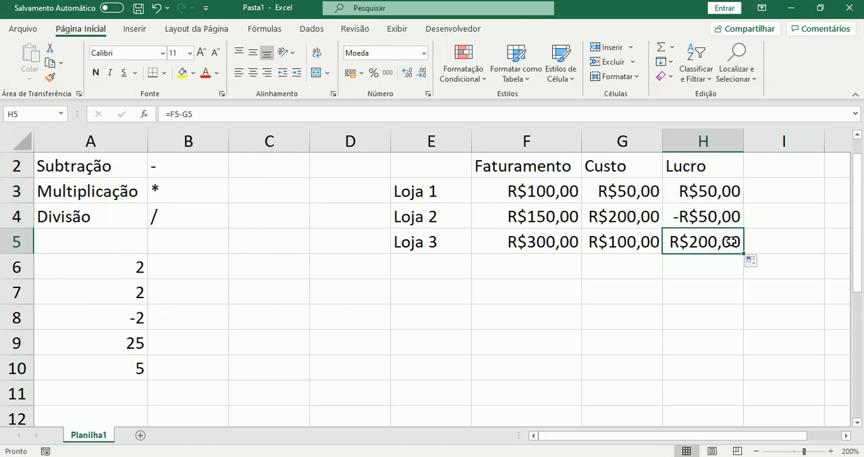
Add a row label "Total" in cell E6 below Loja 3
key("Left")
key("Left")
key("Left")
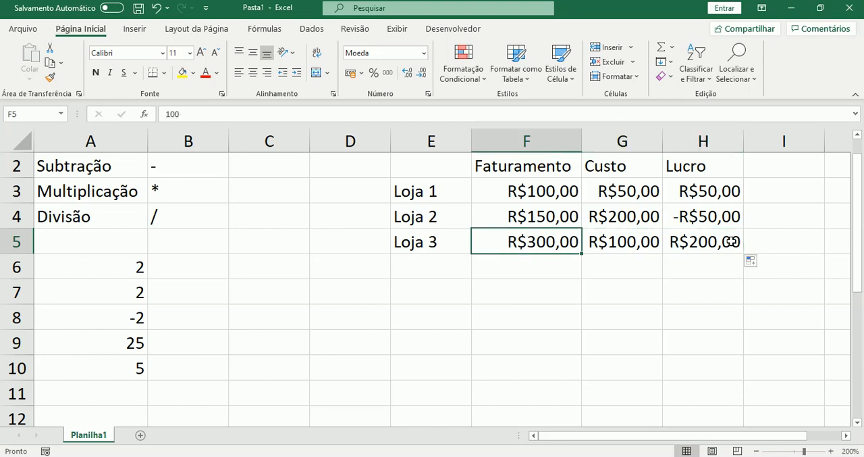
key("Down")
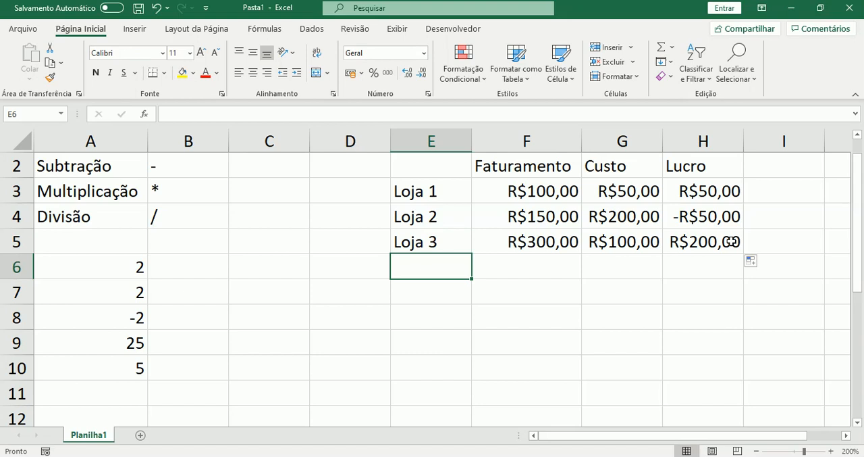
type("Total")
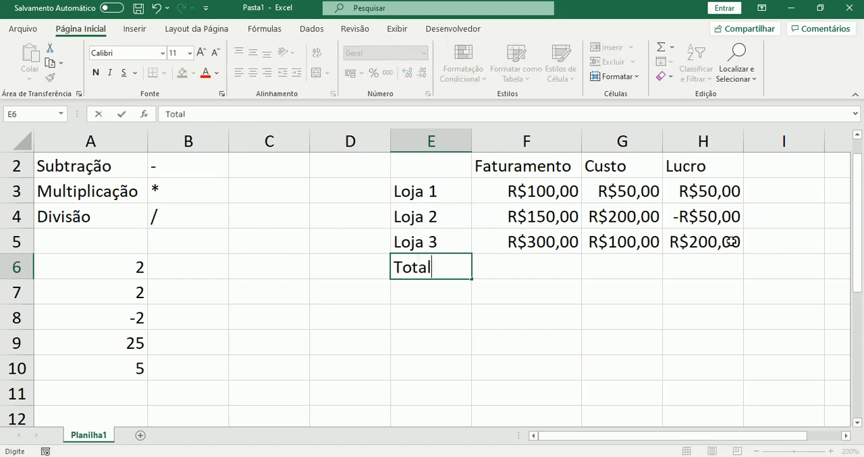
key("Tab")
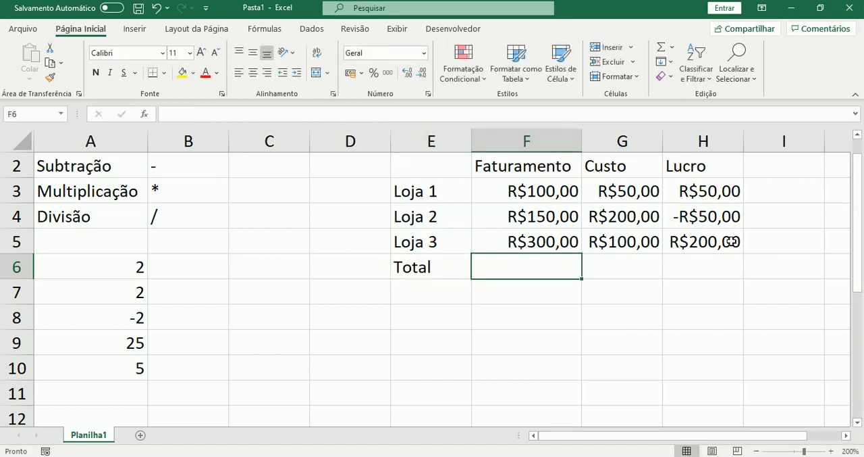
Calculate the total Faturamento of the three stores in cell F6 with the formula =F3+F4+F5
type("=")
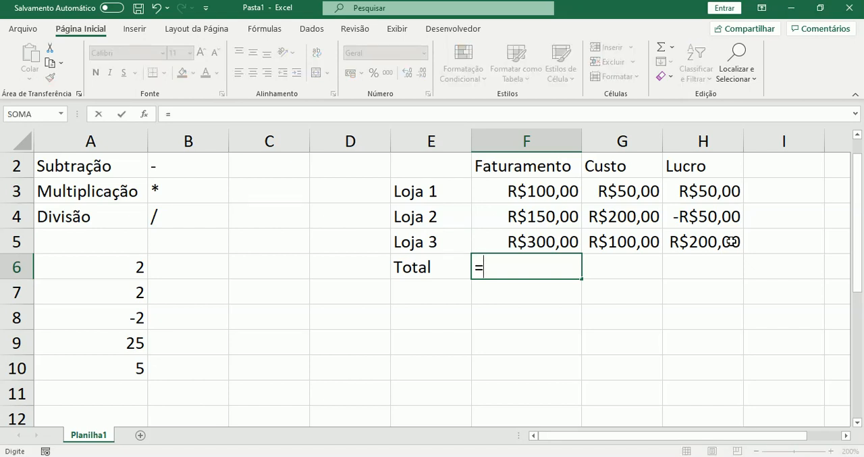
left_click(548, 191)
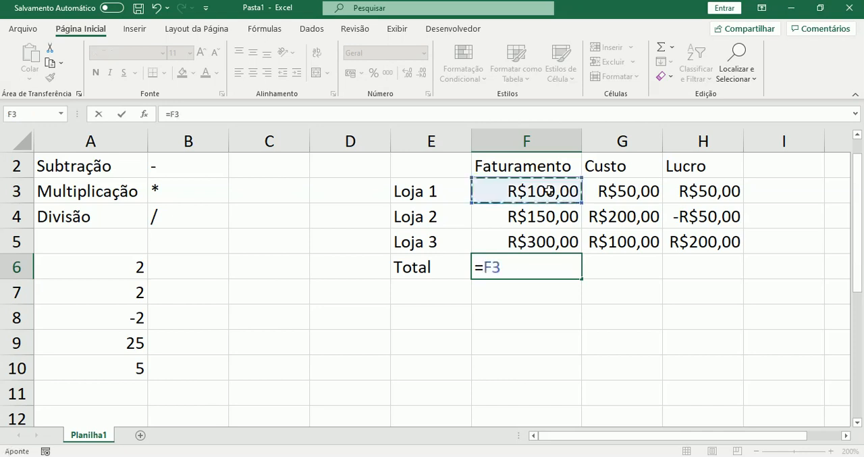
type("+")
left_click(544, 215)
type("+")
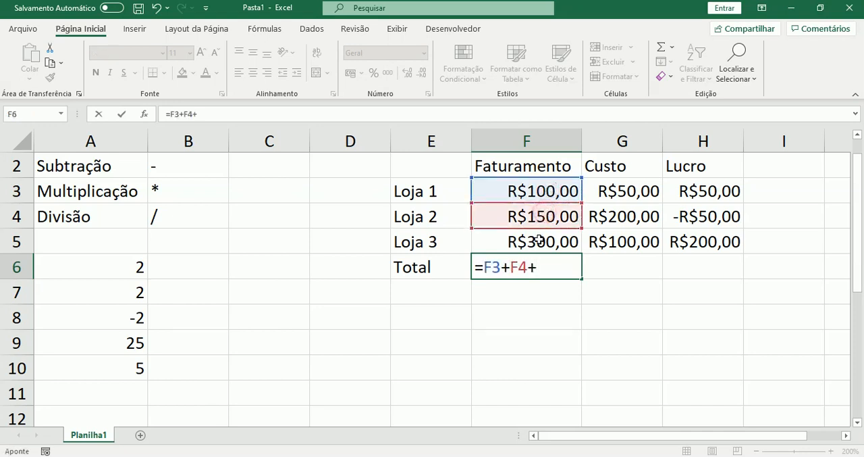
left_click(539, 240)
type("+")
key("BackSpace")
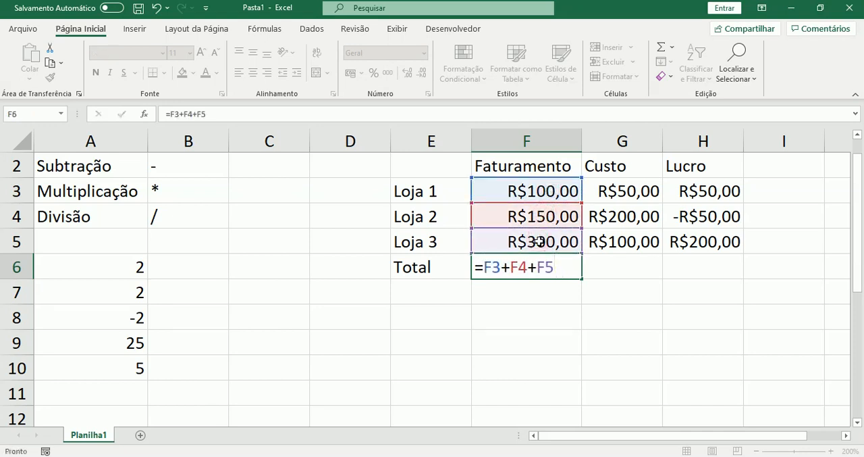
key("Return")
Copy the total formula from F6 into G6 for Custo and compare the cell references of both formulas
key("Up")
key("Right")
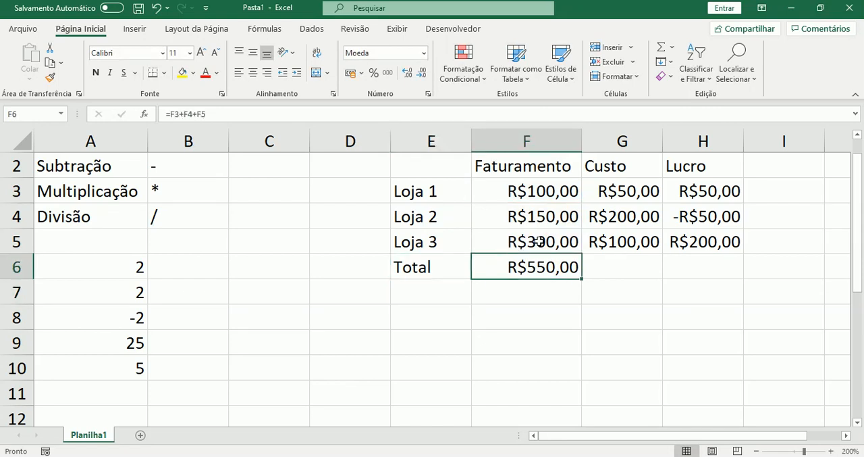
key("ctrl+c")
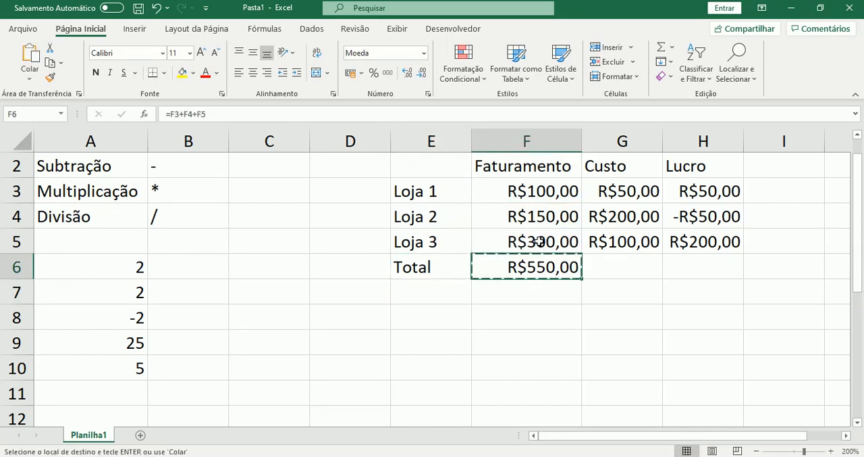
key("Right")
key("ctrl+v")
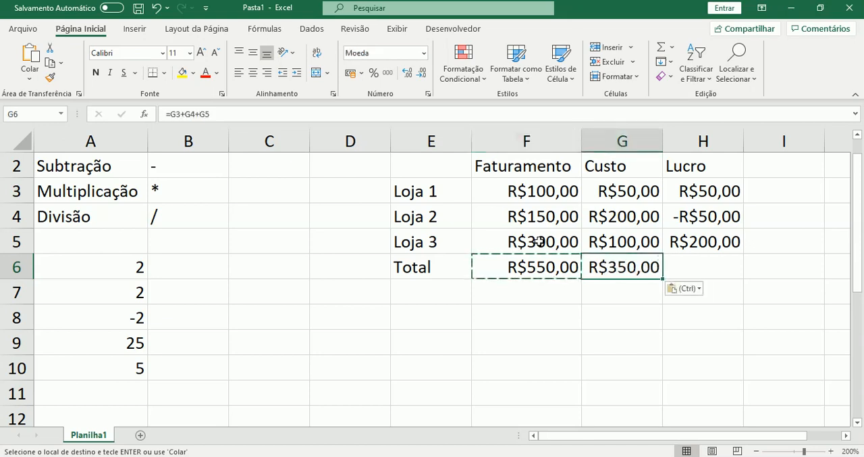
key("Escape")
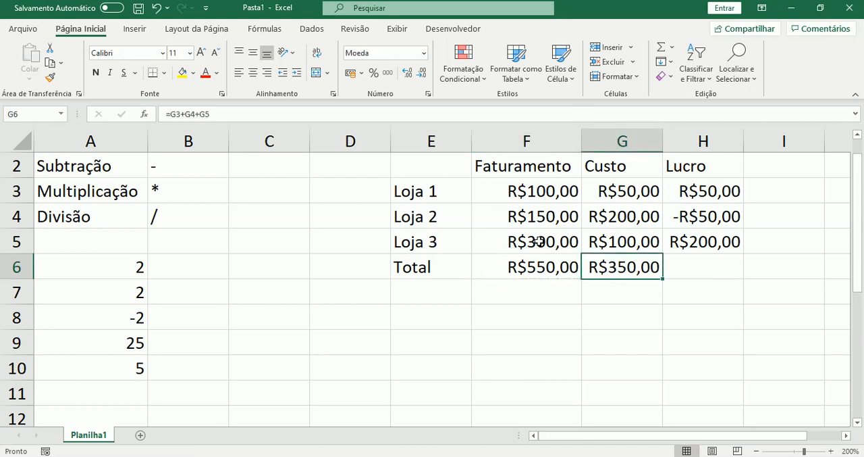
key("Left")
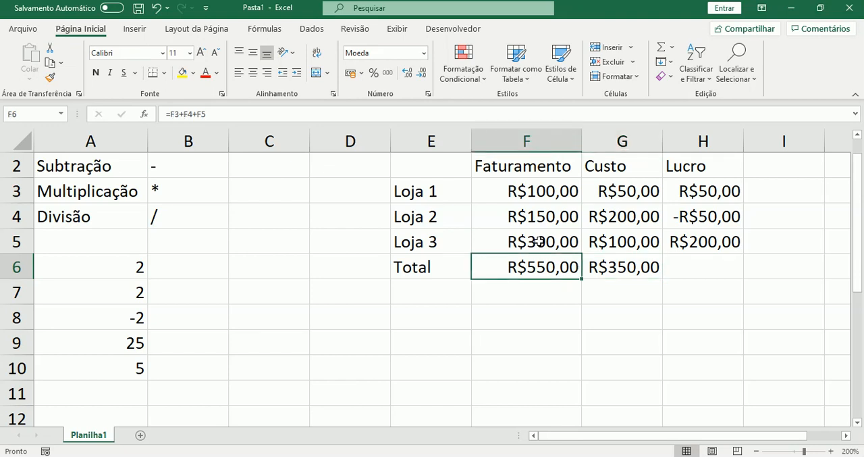
key("Right")
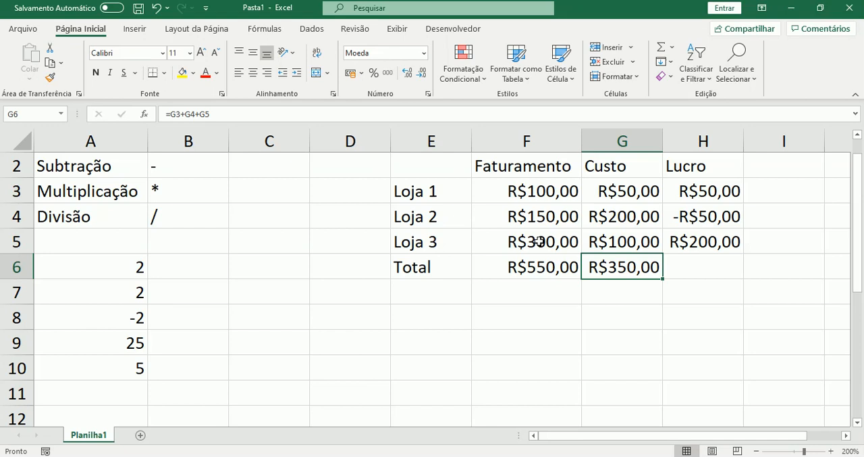
key("Left")
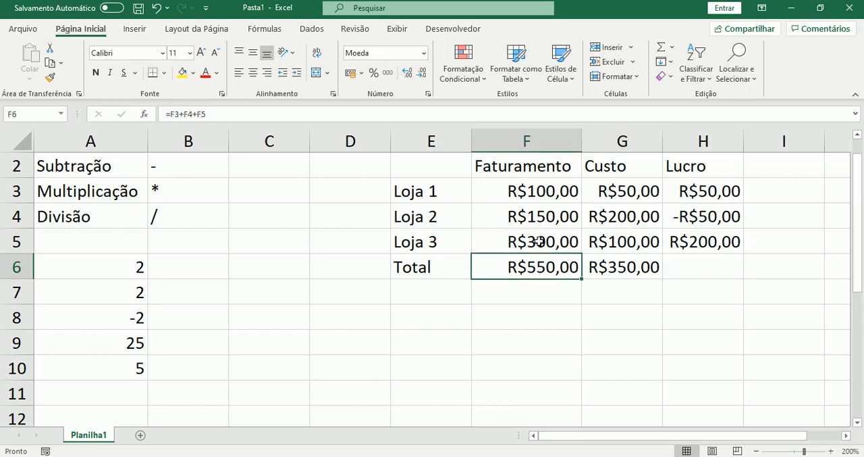
key("Right")
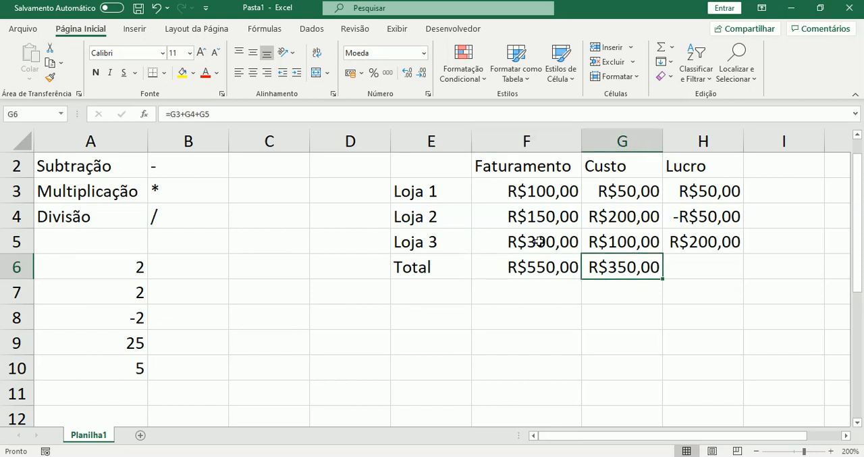
key("Left")
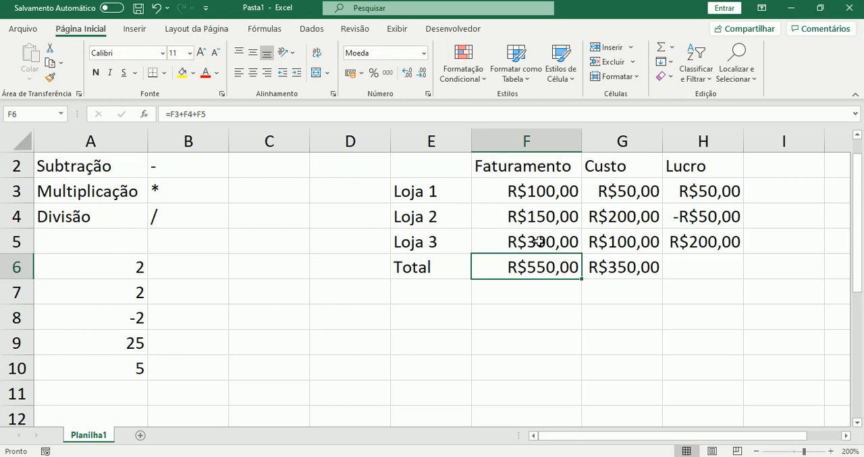
key("Right")
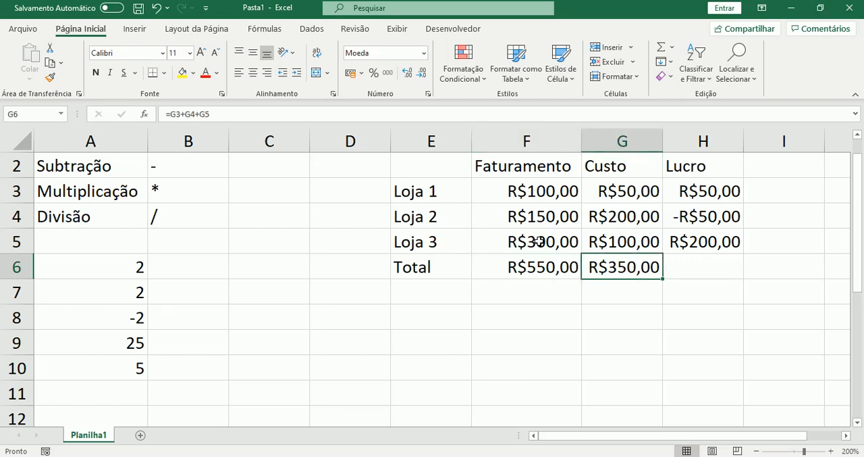
Fill the Loja 3 profit formula from H5 down to the Total row in H6 and examine the references of the copied formula
key("Right")
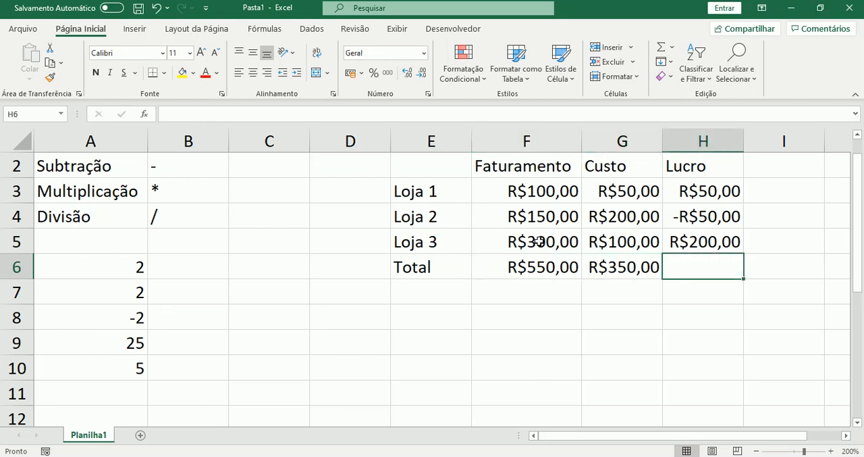
left_click(736, 247)
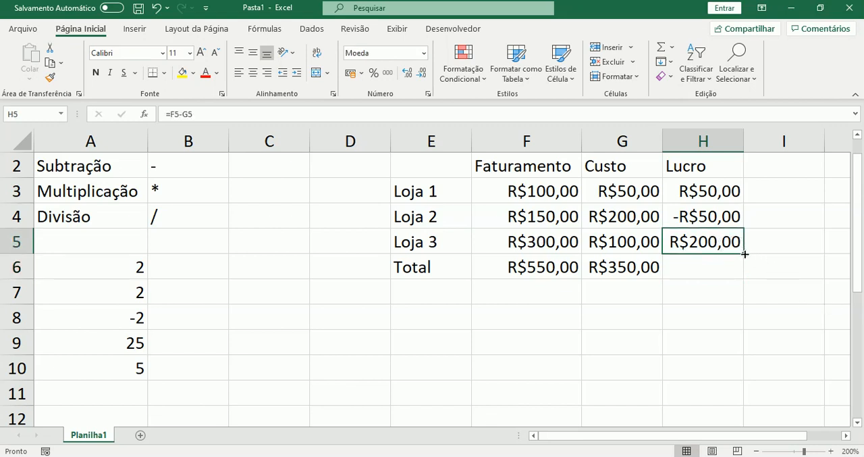
left_click_drag(744, 253, 745, 280)
left_click_drag(673, 229, 752, 254)
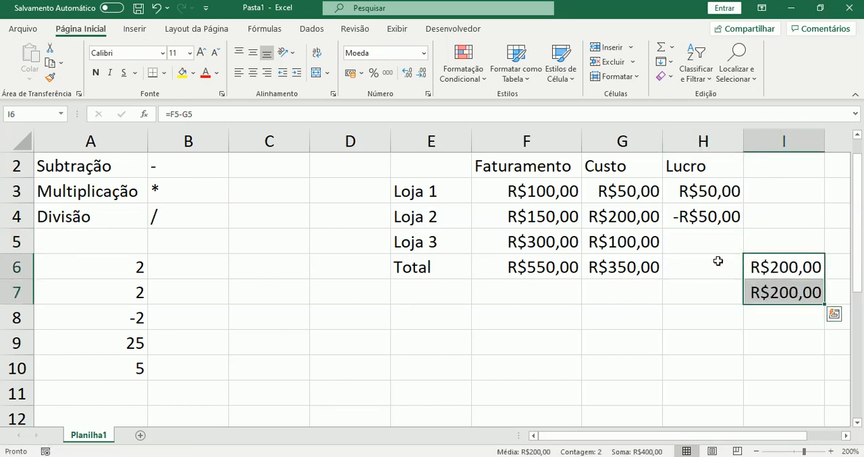
key("ctrl+z")
double_click(724, 266)
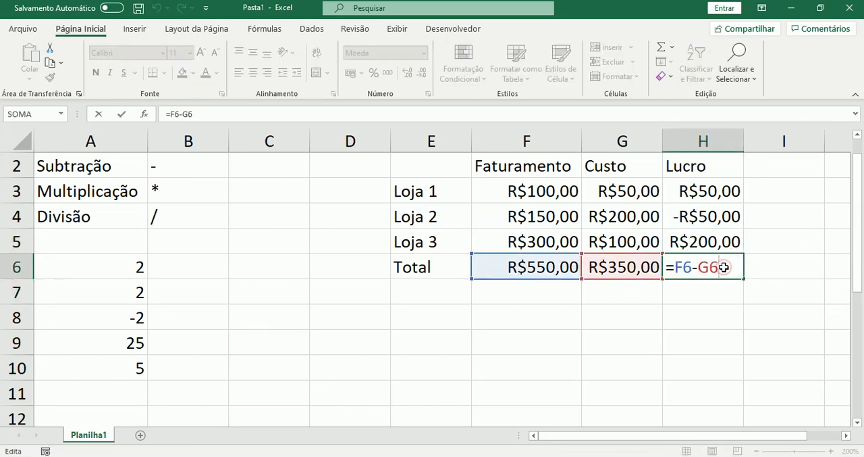
key("Escape")
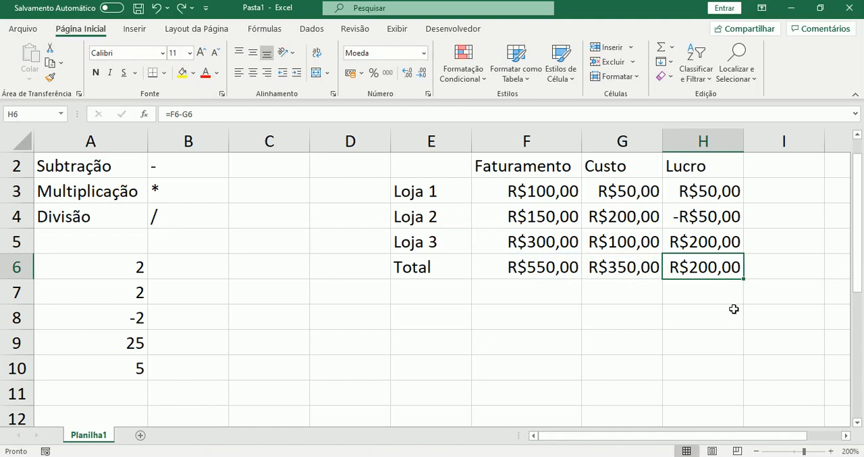
key("F2")
key("Escape")
key("F2")
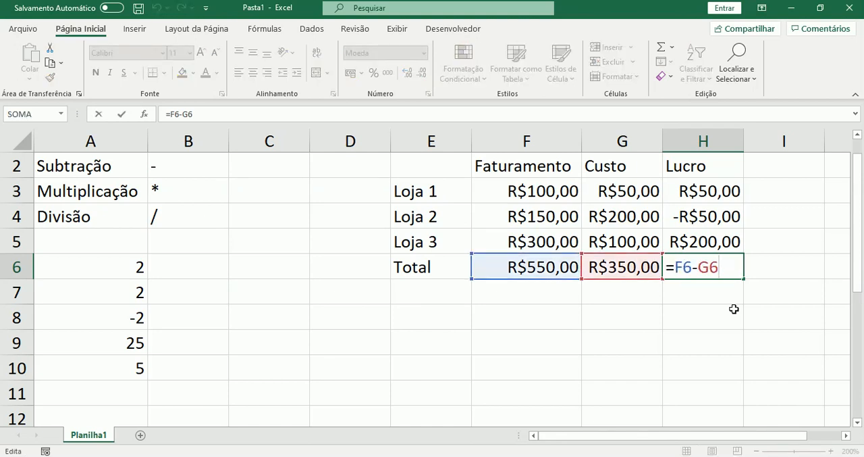
key("Return")
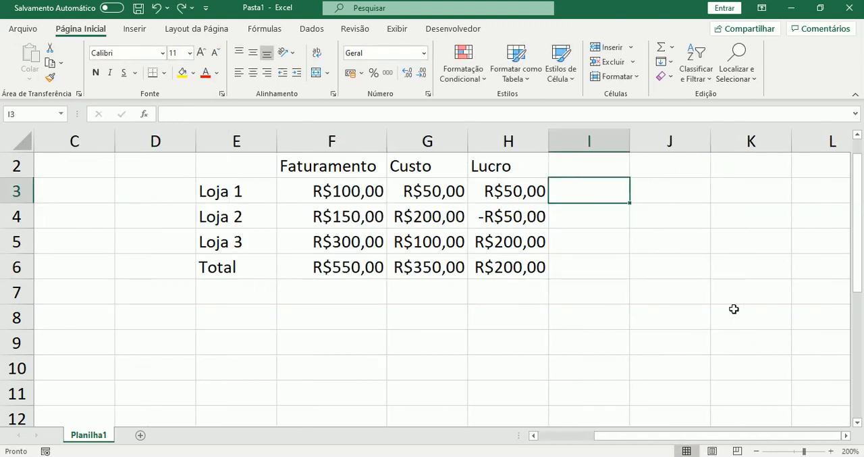
Add the column header "Divisor" in cell I2 beside Lucro
key("Up")
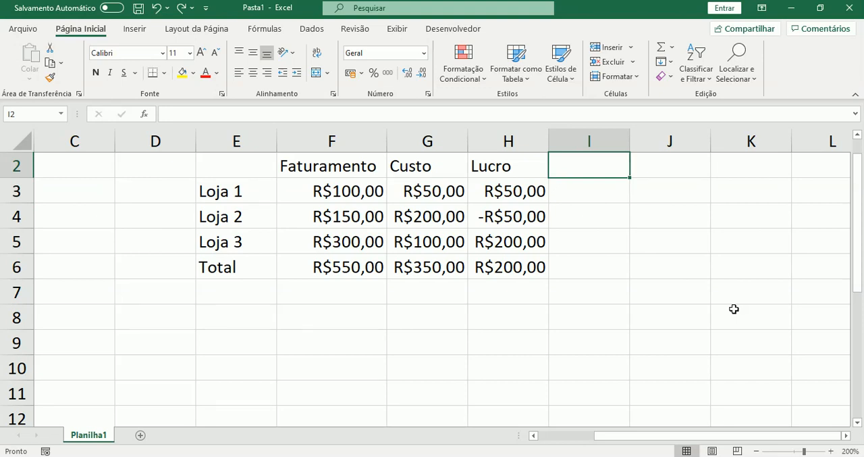
type("Di")
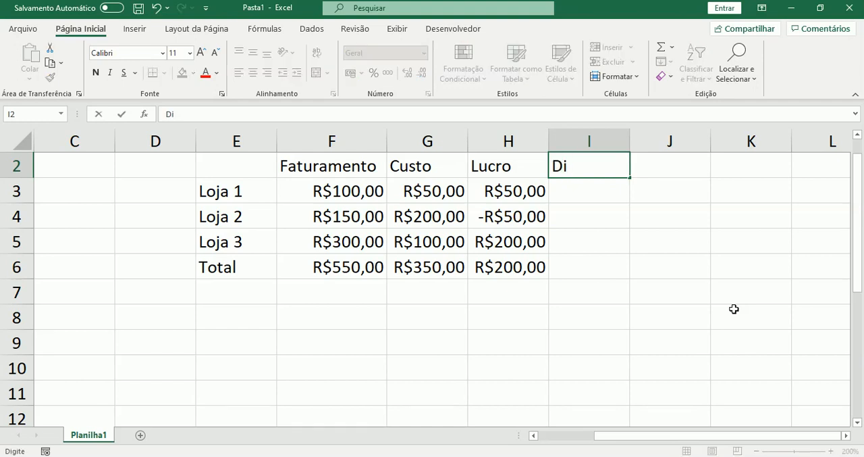
type("visor")
key("Return")
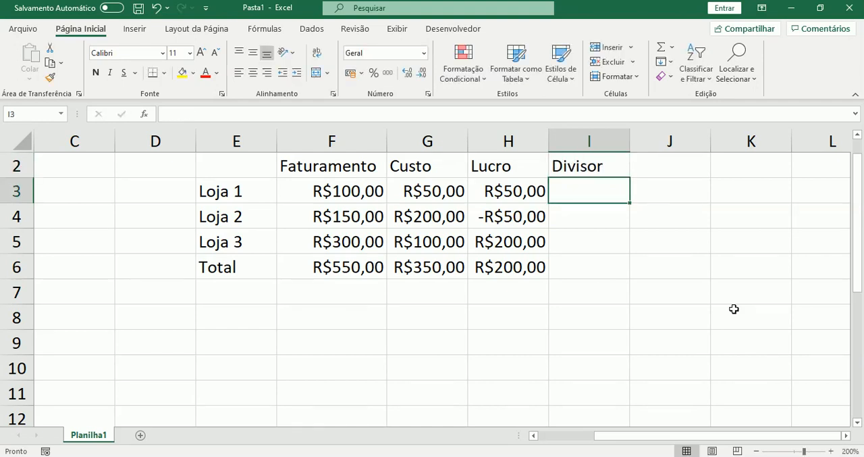
Fill the Divisor column with 2 for Loja 1, 1 for Loja 2, 4 for Loja 3 and 7 for Total
key("Left")
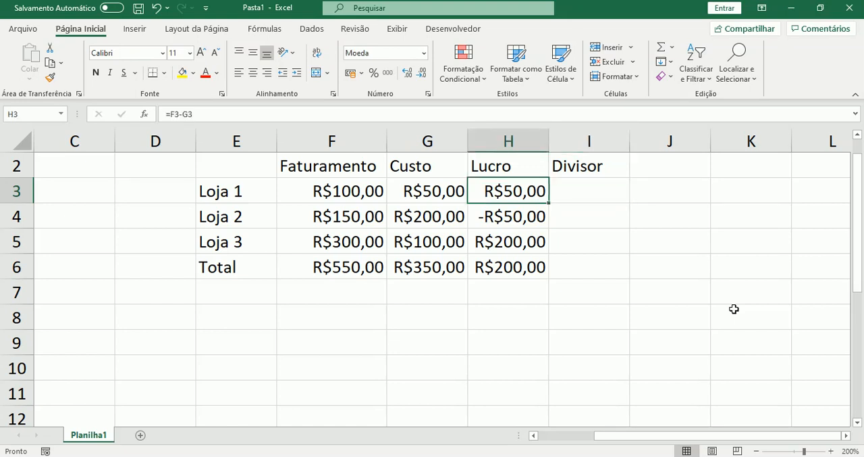
key("Right")
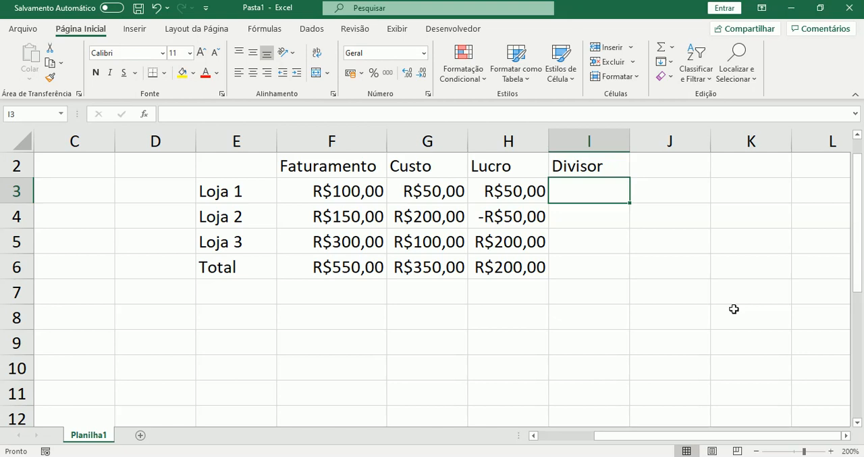
type("2")
key("Tab")
type("4")
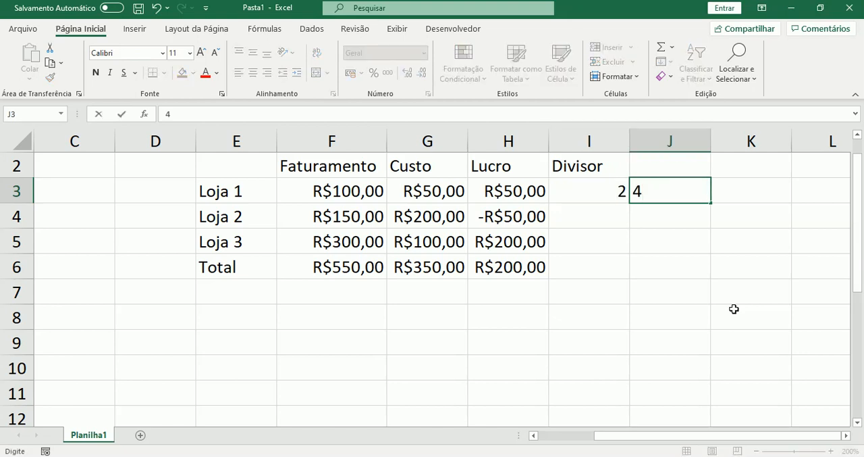
key("Escape")
key("Down")
key("Left")
type("1")
key("Return")
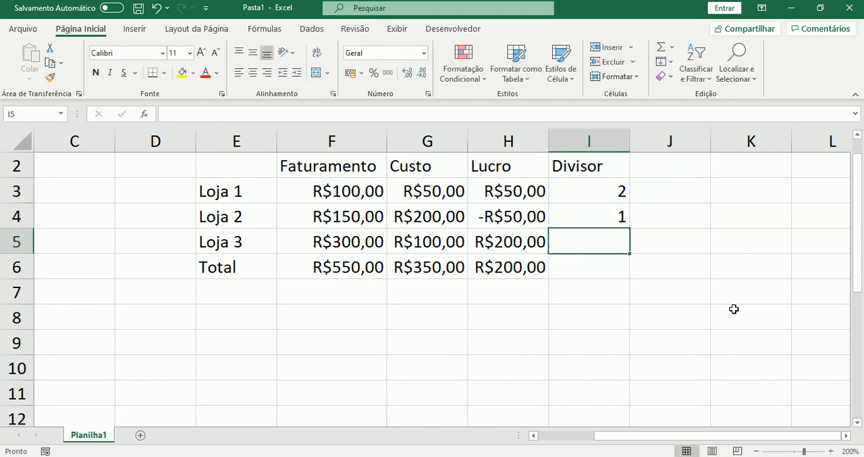
type("4")
key("Return")
type("7")
key("Return")
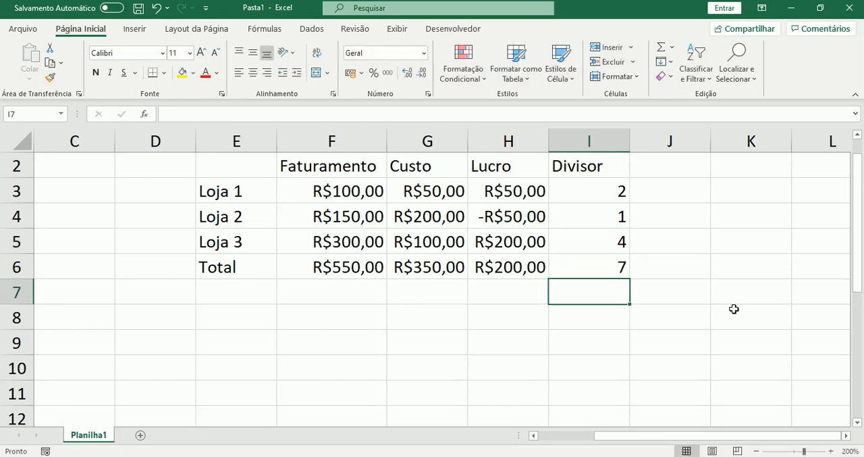
Enter the formula =F3-G3/I3 in cell J3, beside the Loja 1 divisor, and examine its result
key("Up")
key("Right")
key("Right")
key("Up")
key("Up")
key("Up")
key("Left")
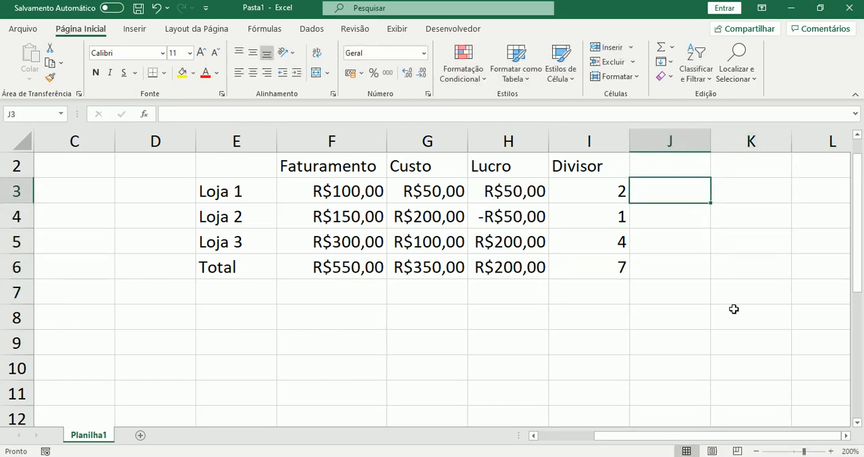
type("=")
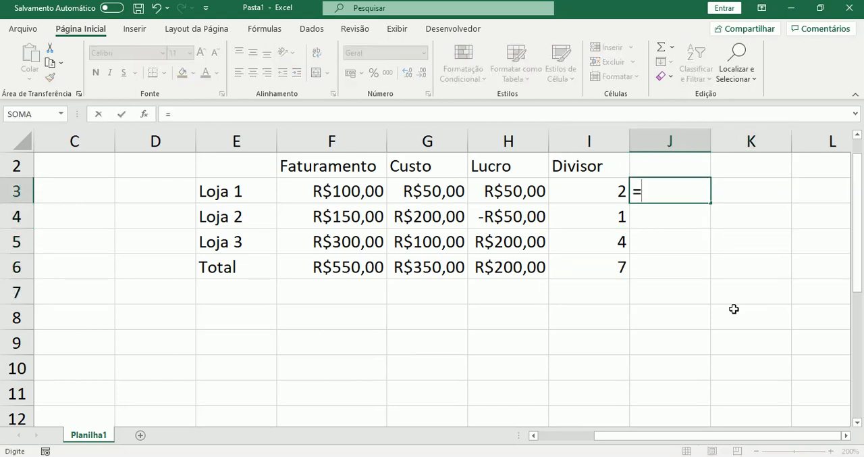
key("Left")
key("Left")
key("Left")
key("Left")
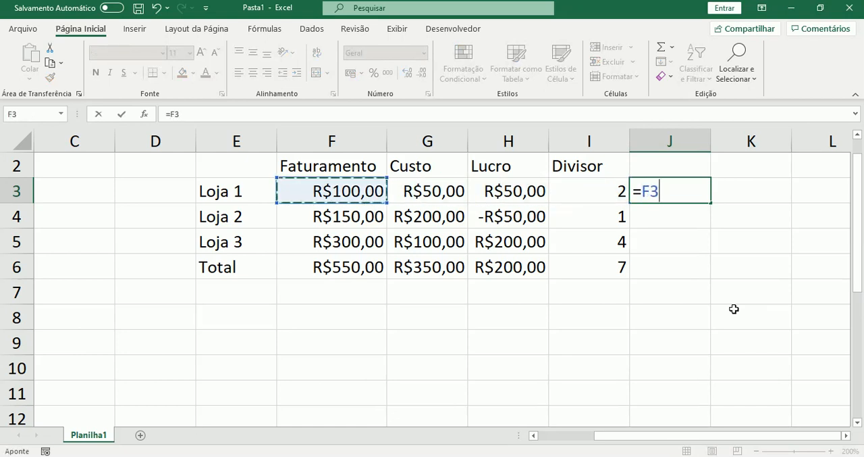
type("-")
key("Left")
key("Left")
key("Left")
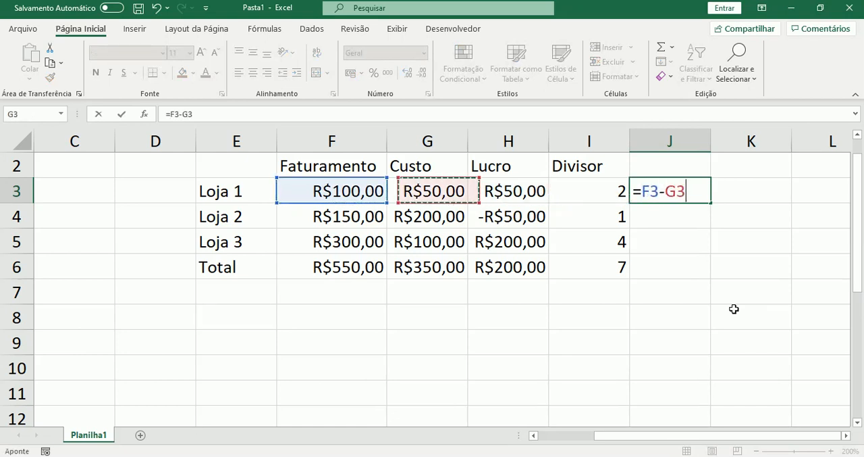
type("/")
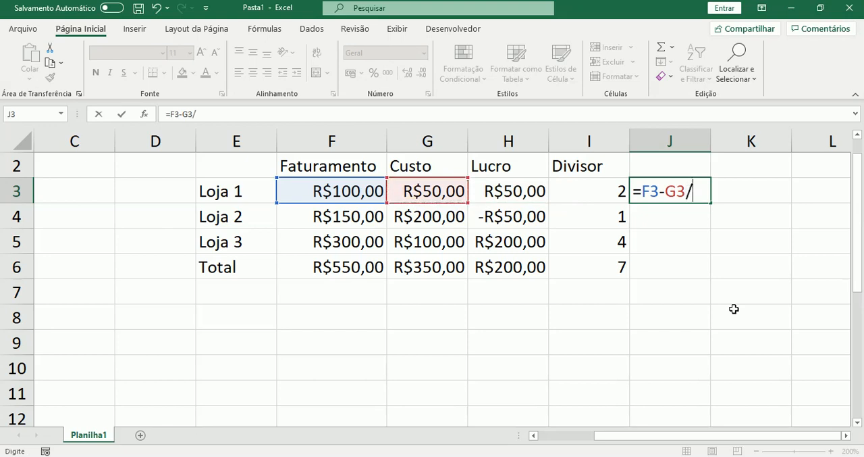
key("Left")
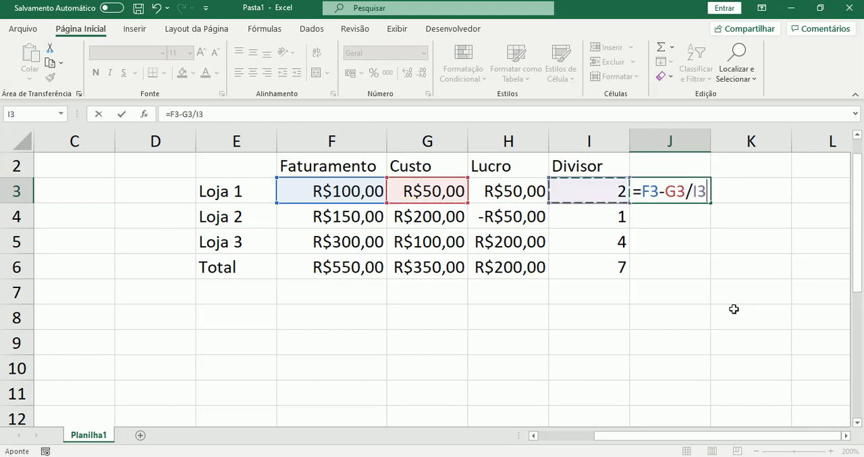
key("Return")
key("Up")
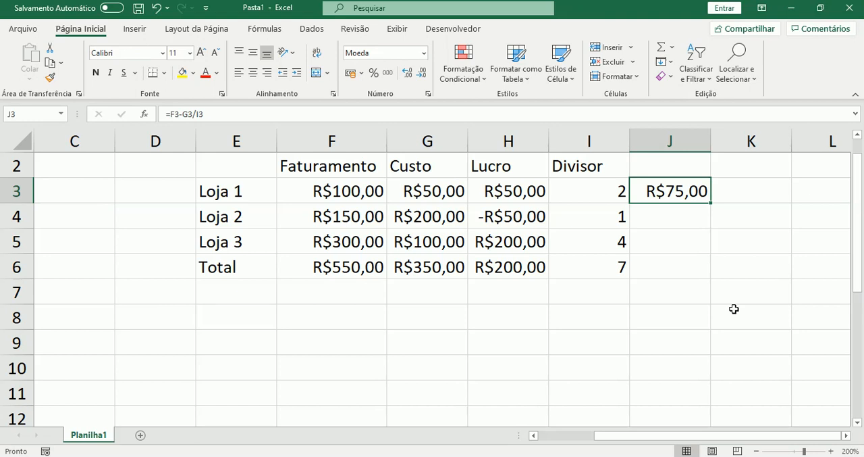
Add the heading "Ordem de precedência" in cell E8 below the table
key("Down")
key("Down")
key("Down")
key("Down")
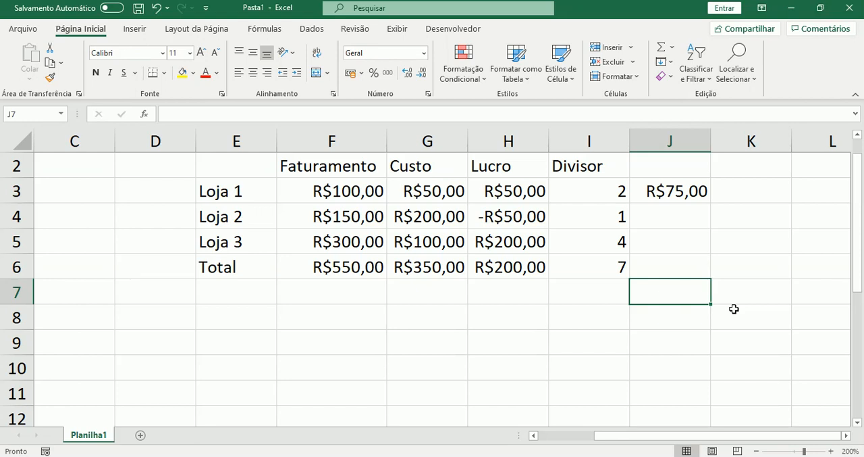
key("Down")
key("Left")
key("Left")
key("Left")
key("Left")
key("Left")
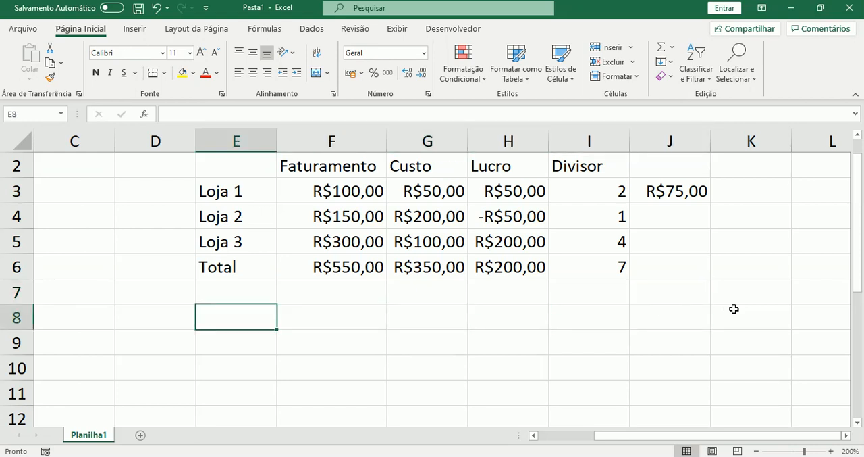
type("Ordep")
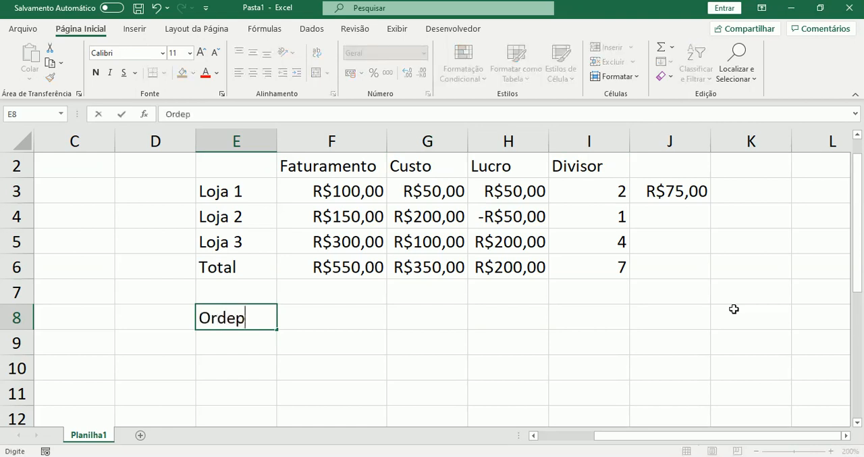
key("BackSpace")
type("m de prec")
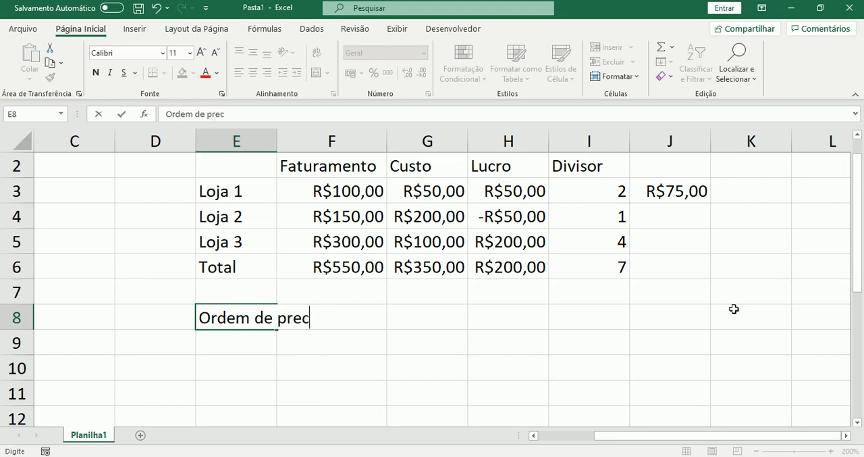
type("edência")
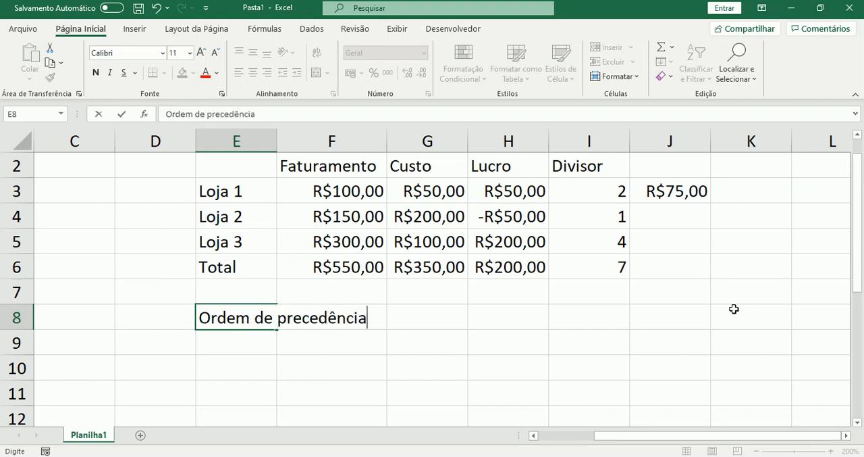
key("Return")
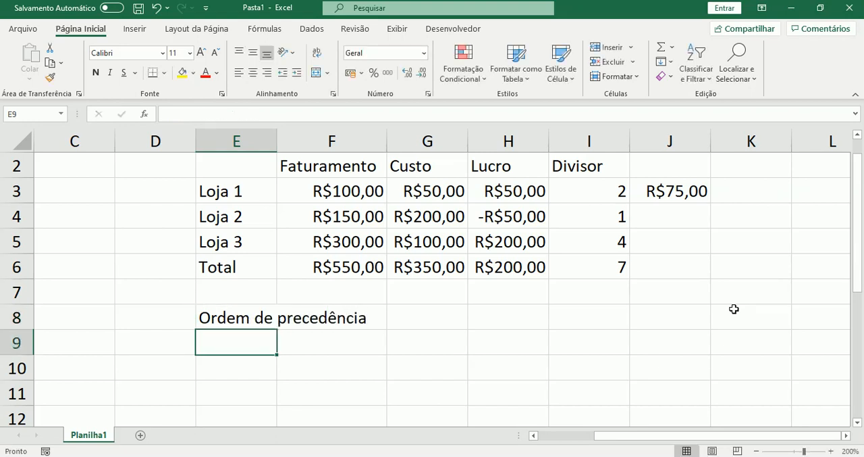
List the operator precedence across row 9 from E9 to H9: "()", "^", "* e /" and "+ e -"
type("()")
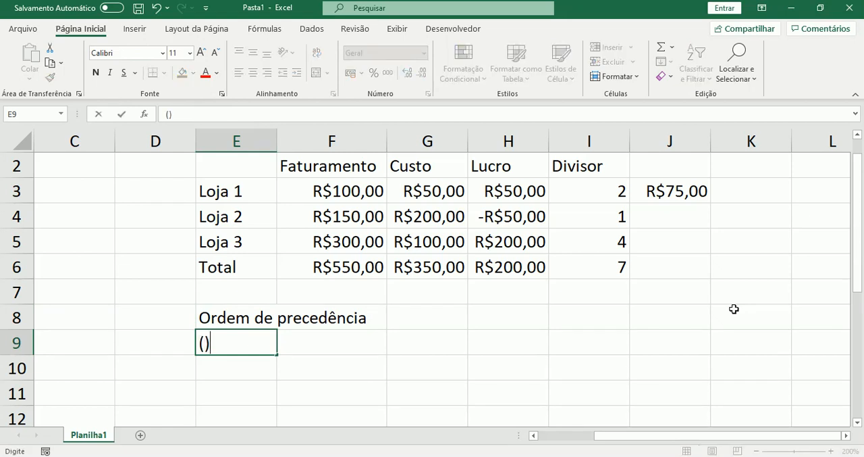
key("Tab")
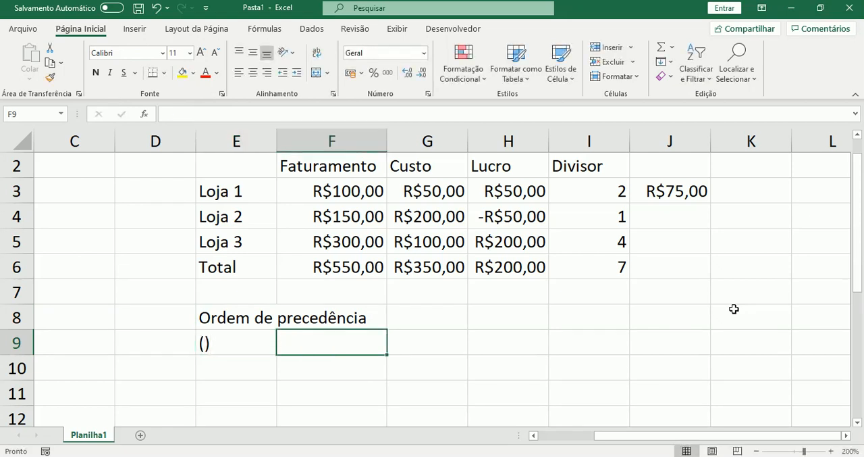
key("Right")
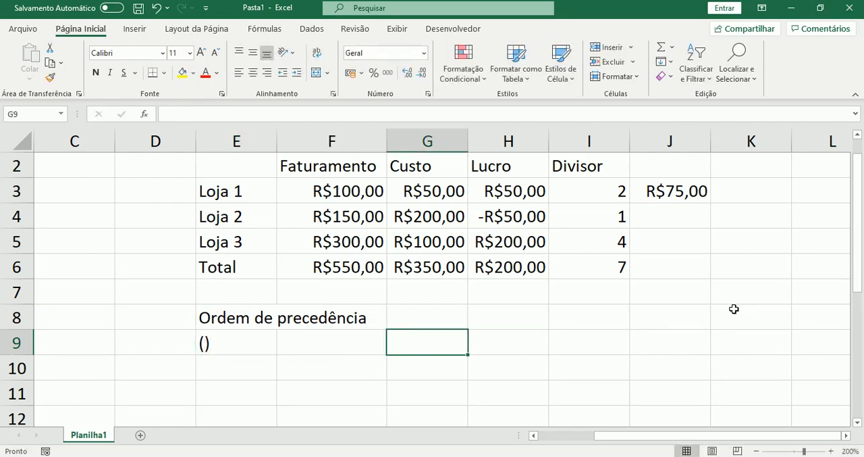
key("Left")
type("^")
key("Tab")
type("* e /")
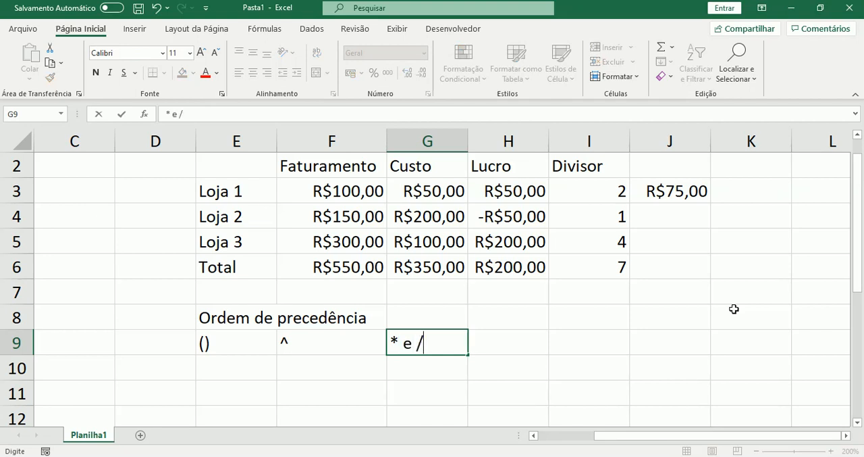
key("Tab")
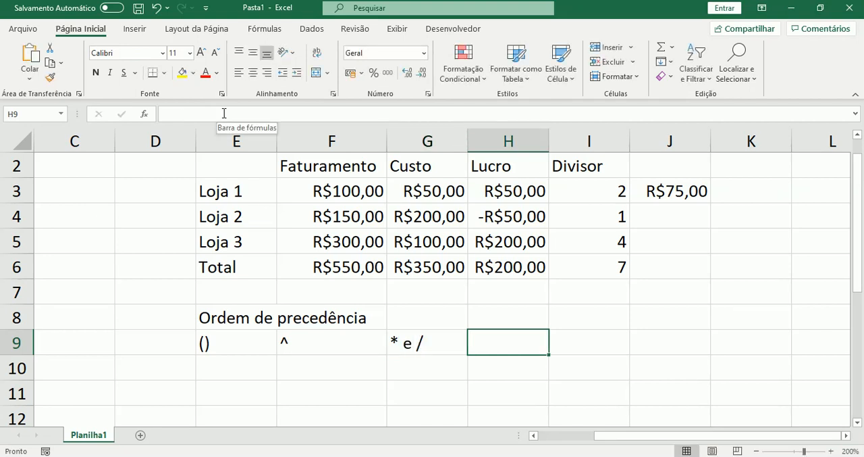
type("+ e -")
key("Return")
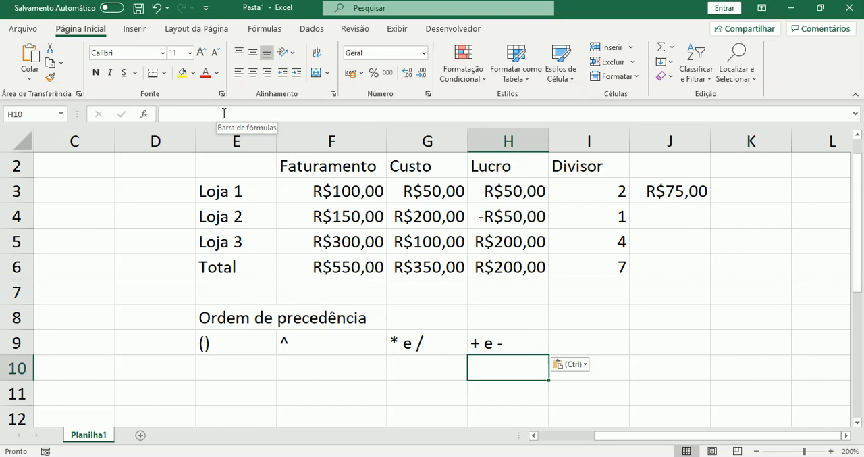
Enclose the subtraction in the J3 formula in parentheses so it reads =(F3-G3)/I3
key("Right")
key("Right")
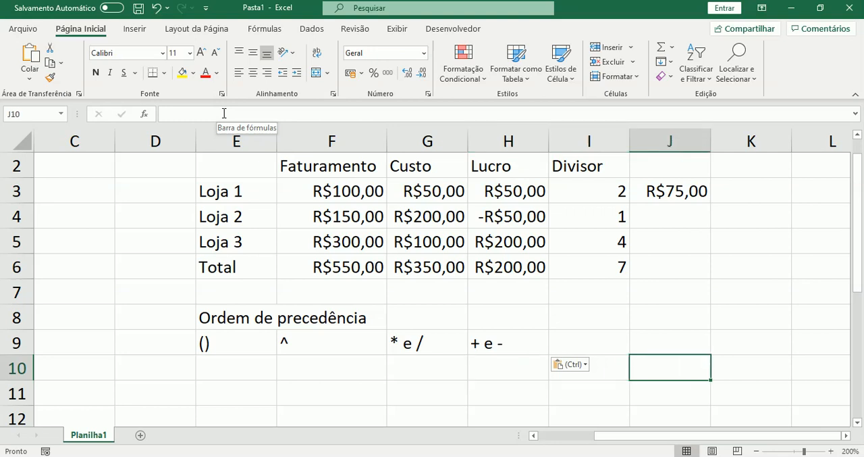
key("Up")
key("Up")
key("Up")
key("Up")
key("Up")
key("Up")
key("Up")
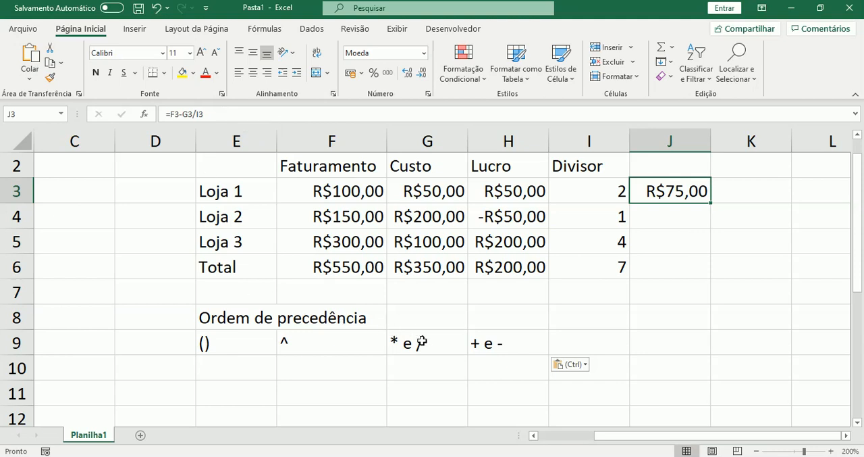
left_click(171, 114)
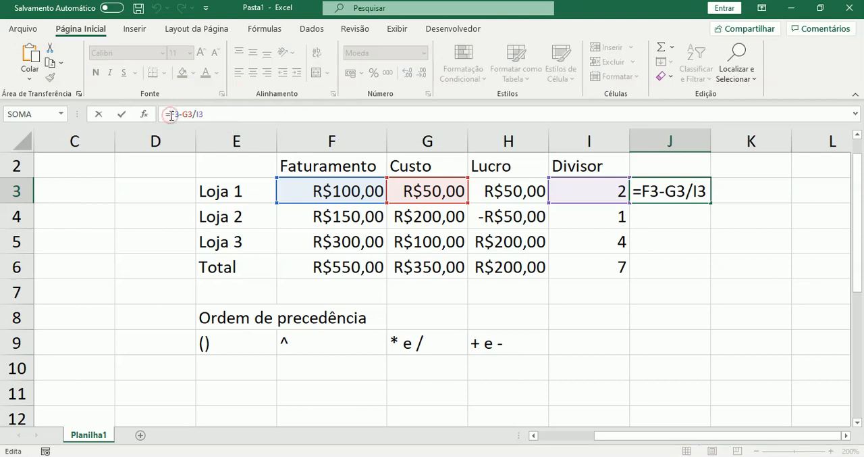
type("(")
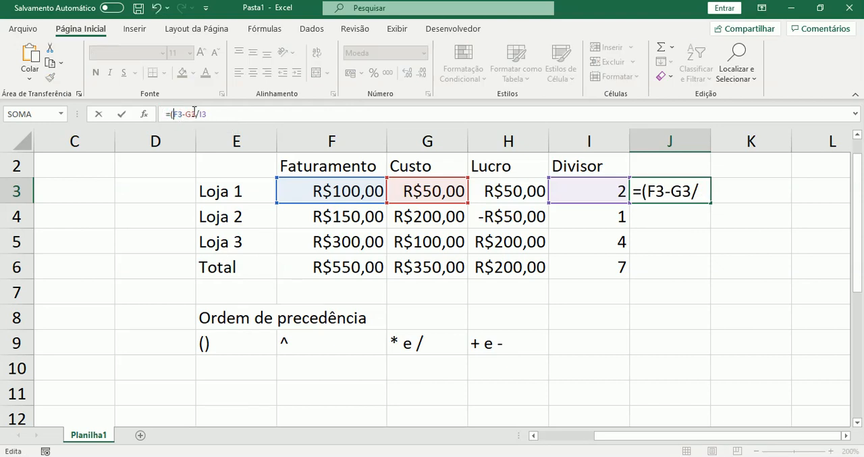
left_click(196, 114)
type(")")
key("Return")
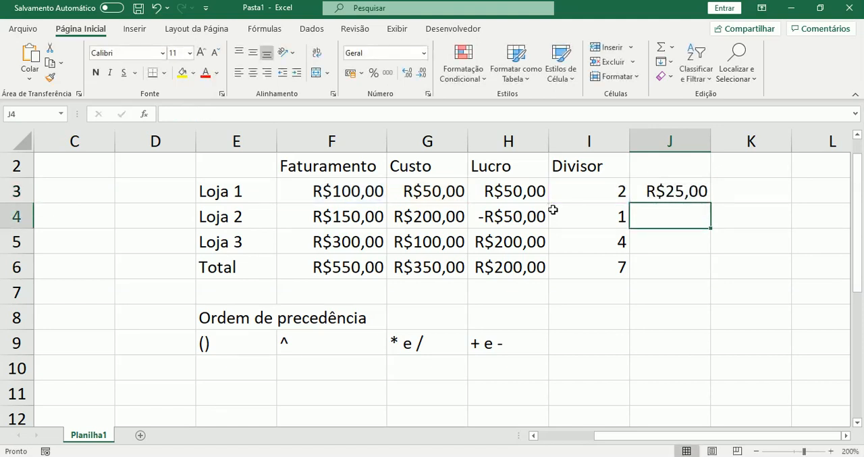
Fill the J3 formula down to the Total row in J6 and check the copied formula's references
key("Up")
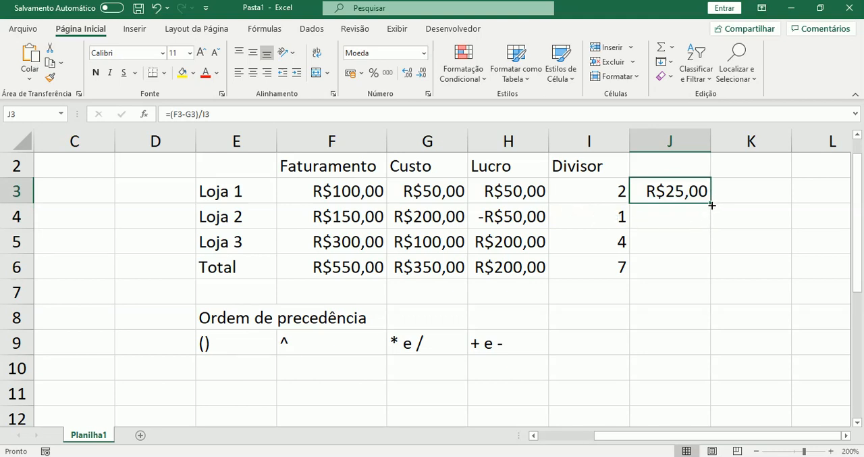
left_click_drag(712, 204, 707, 272)
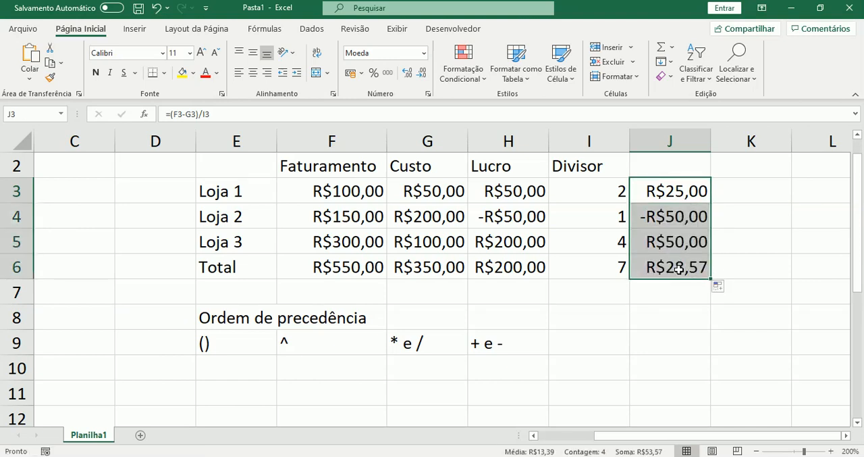
left_click(678, 269)
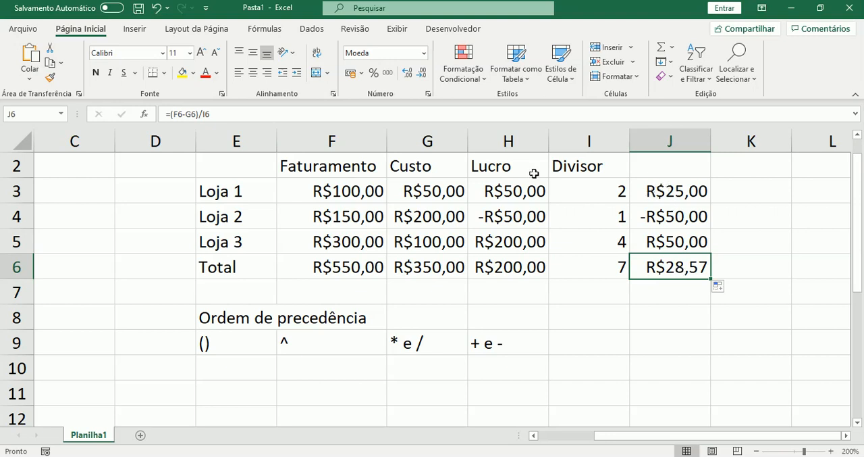
Divide the Loja 1 Lucro by its Divisor in cell K3 with the formula =H3/I3
left_click(735, 186)
type("=")
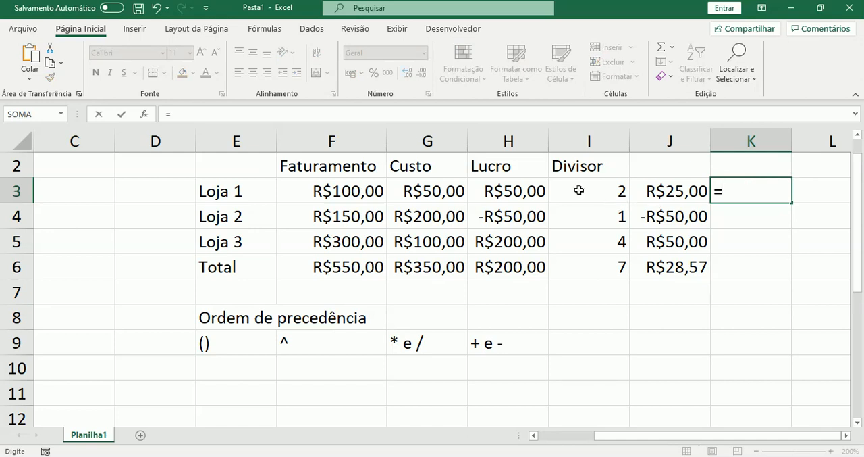
left_click(517, 191)
type("/")
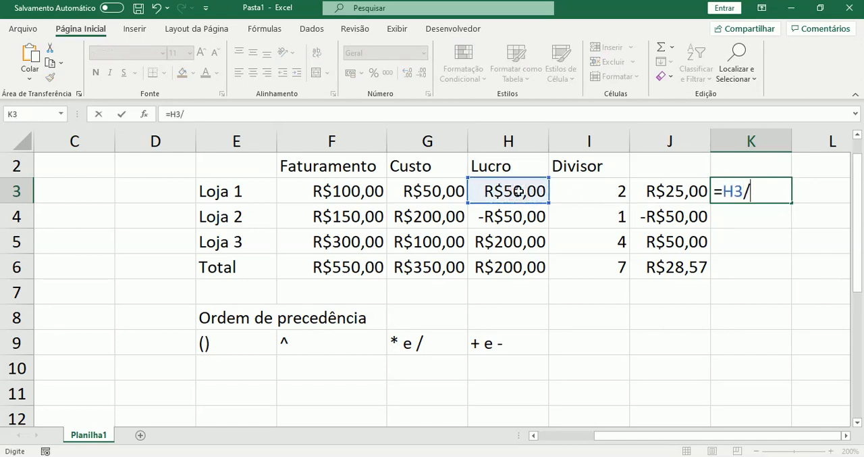
left_click(582, 189)
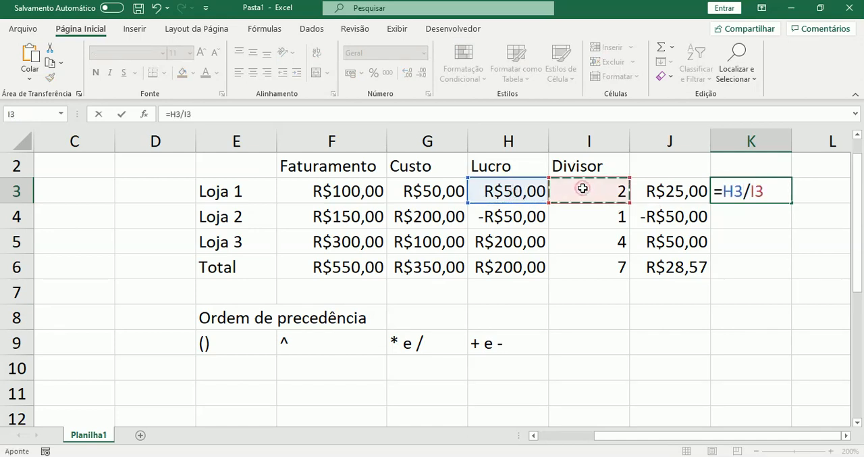
key("Return")
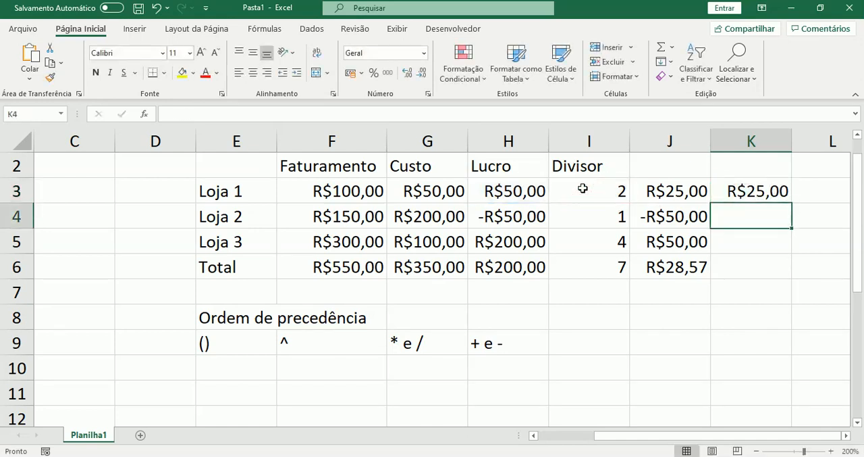
Fill the K3 formula down to the Total row in K6 and compare it with the formula in J6
left_click(785, 194)
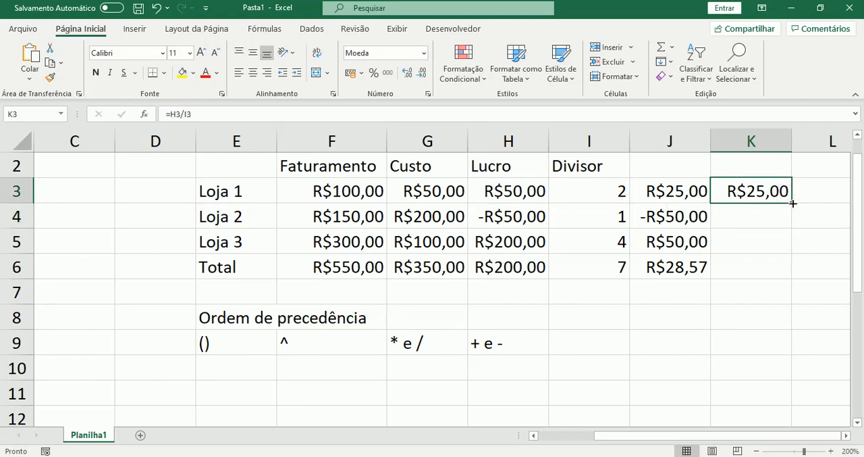
left_click_drag(792, 204, 786, 272)
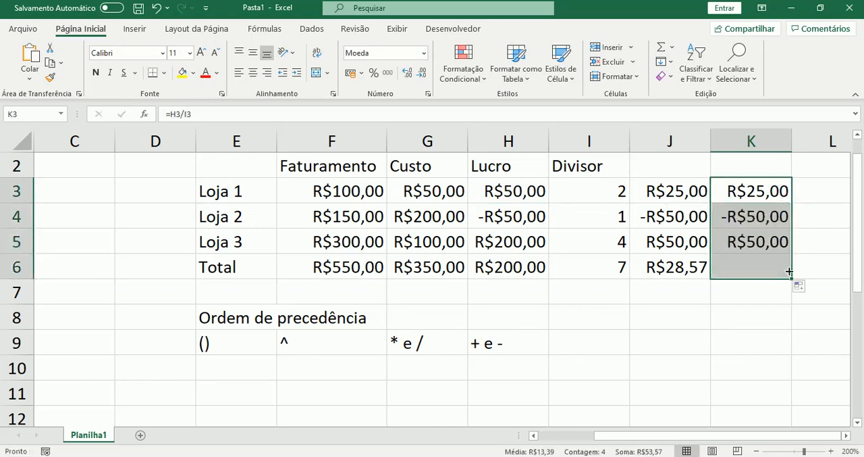
left_click(675, 267)
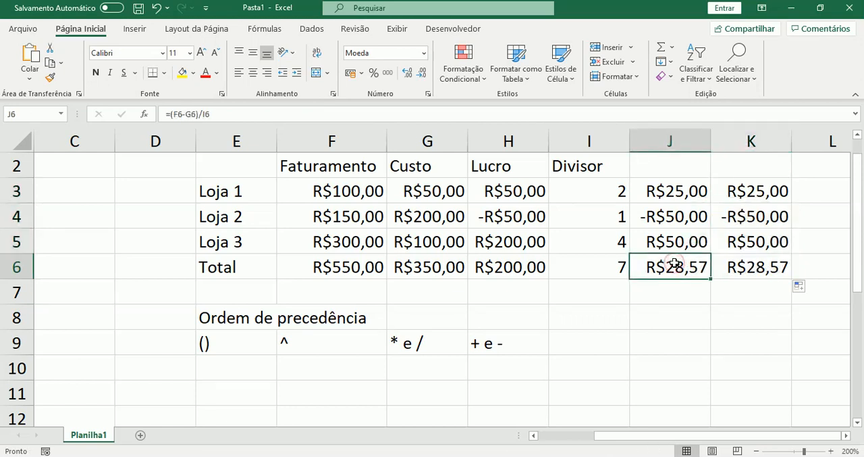